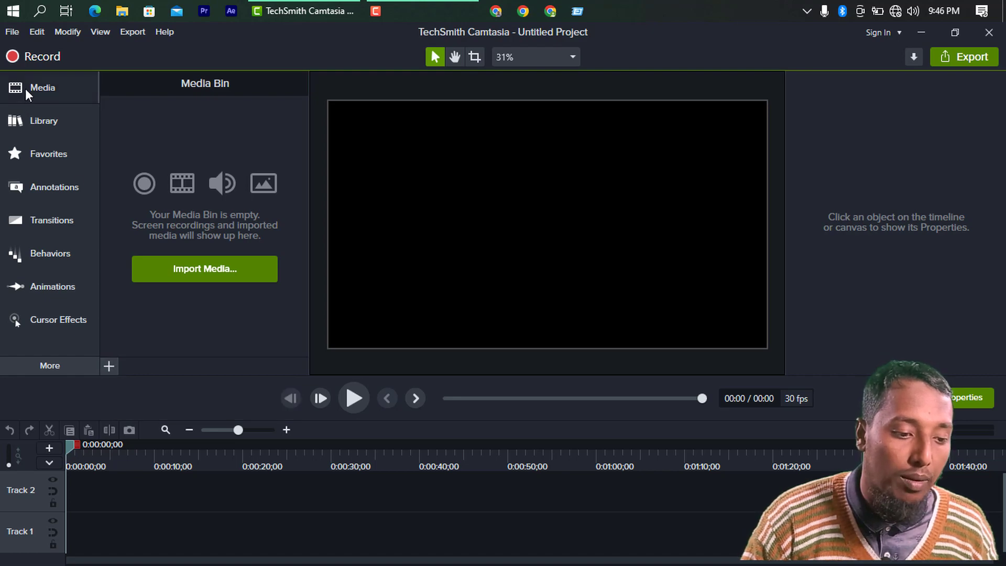
left_click(12, 33)
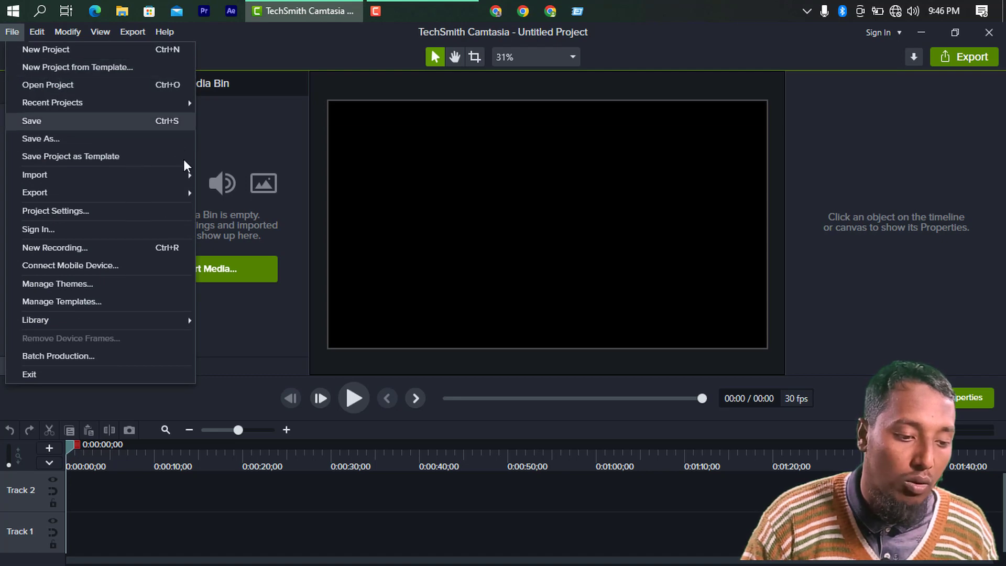
mouse_move(37, 178)
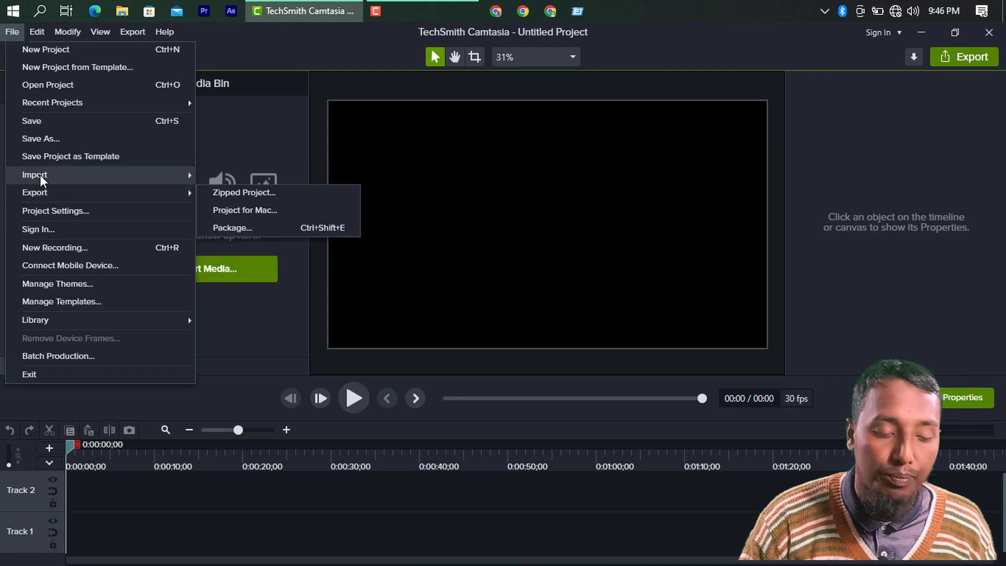
left_click(235, 128)
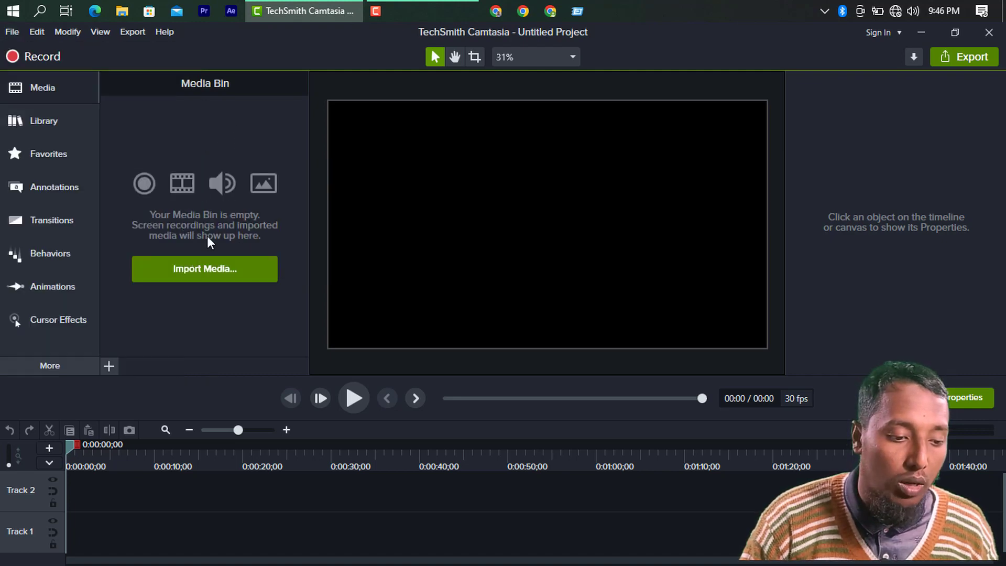
Import the video "How to Change your YouTube Handle" from its folder on drive D and place it at the start of Track 2.
left_click(204, 271)
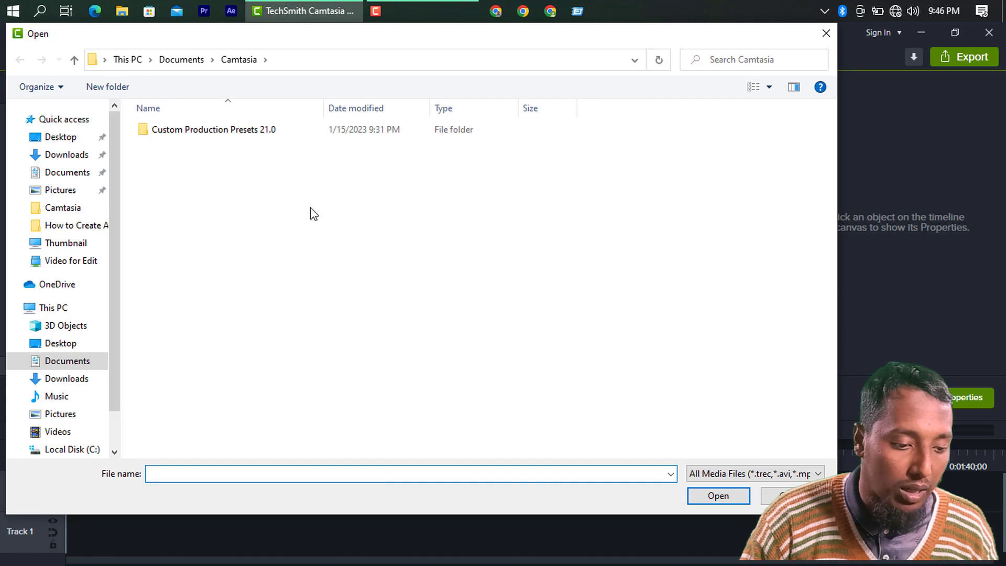
left_click(61, 137)
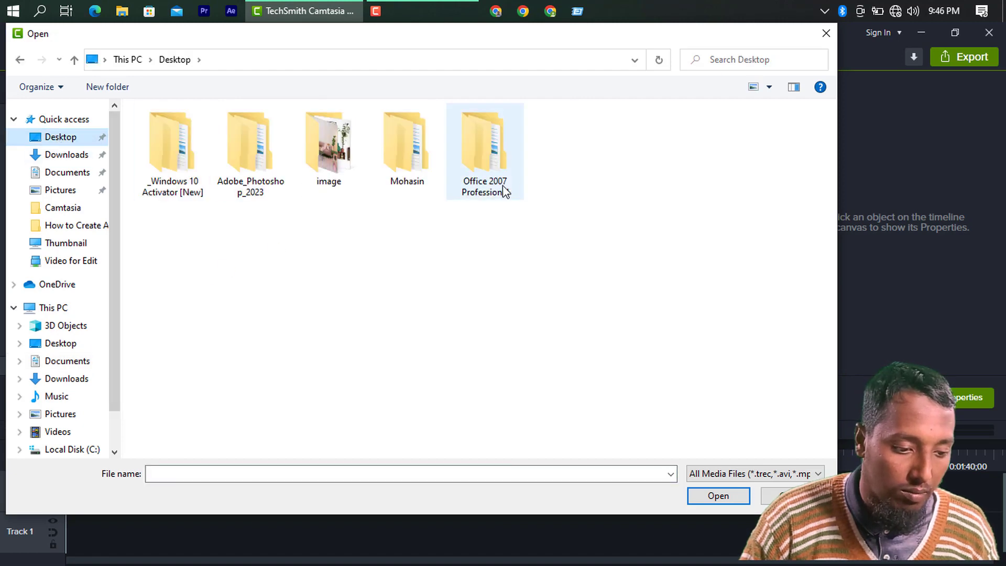
left_click(52, 311)
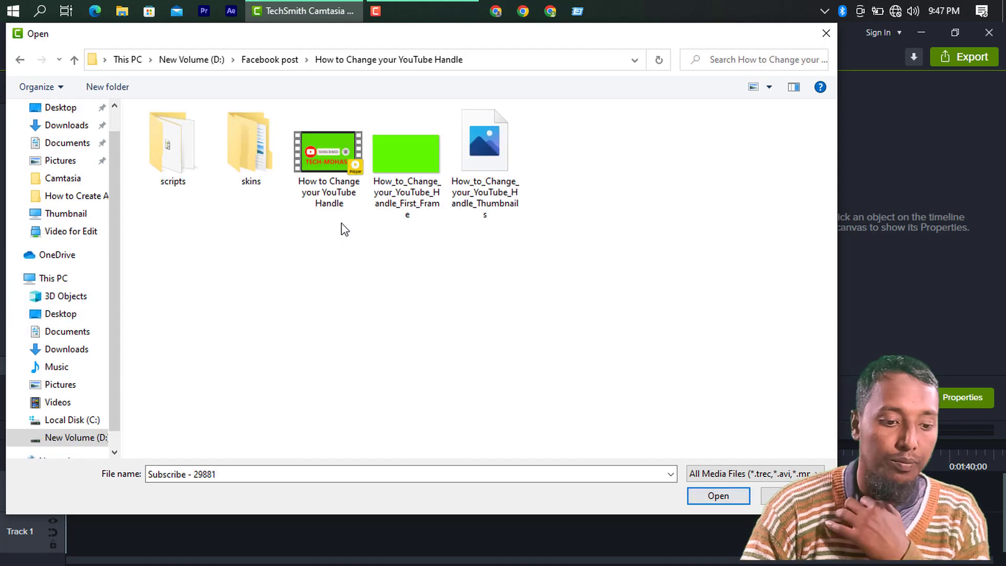
left_click(332, 185)
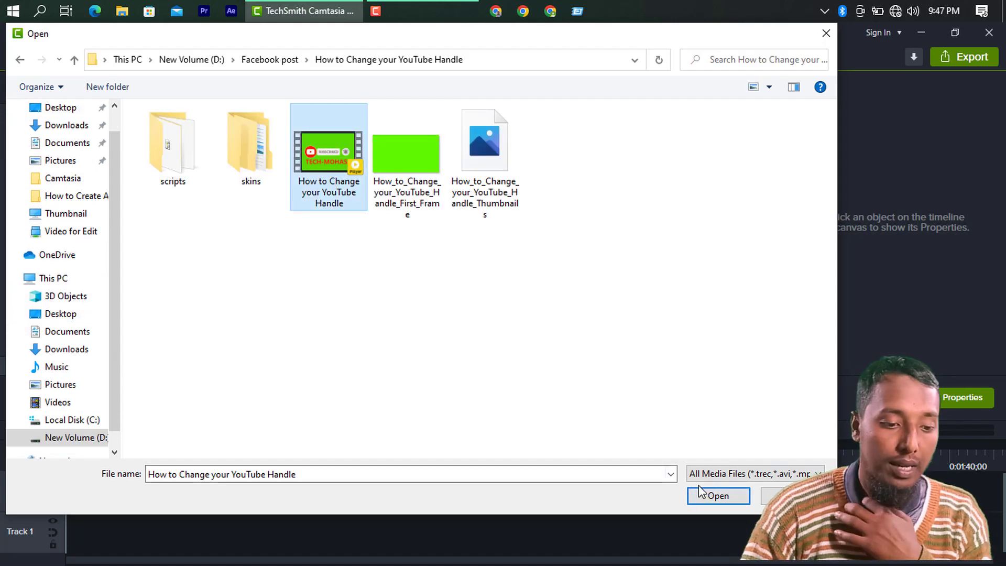
left_click(719, 496)
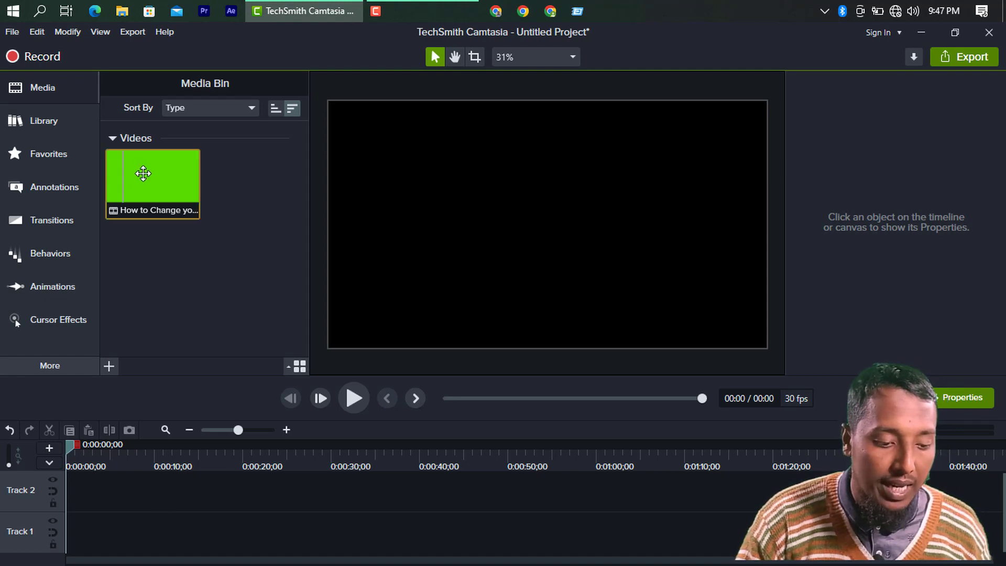
left_click_drag(143, 173, 112, 494)
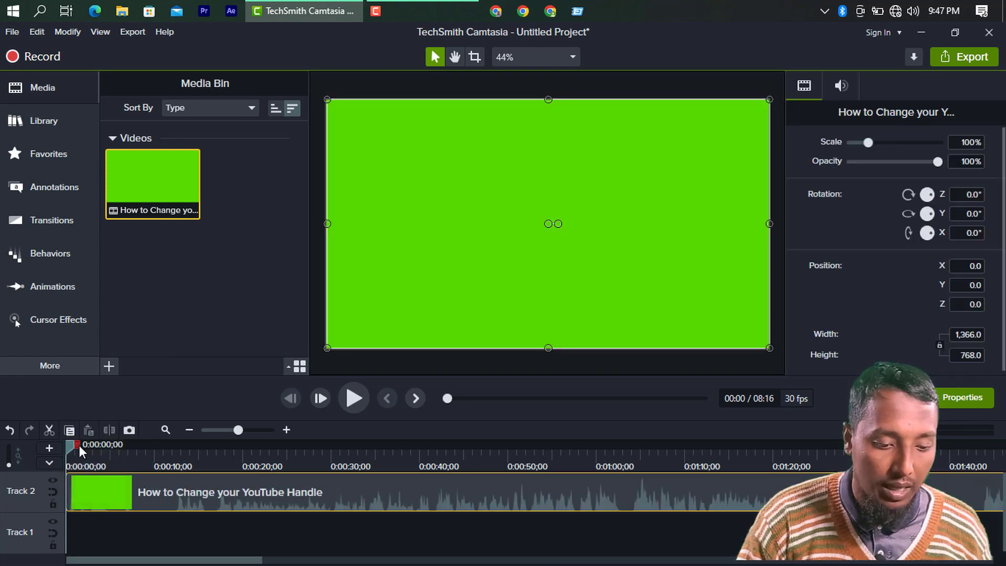
Split the Track 2 clip at 0:00:21;26 and delete the part after the cut.
left_click_drag(68, 445, 275, 442)
key("s")
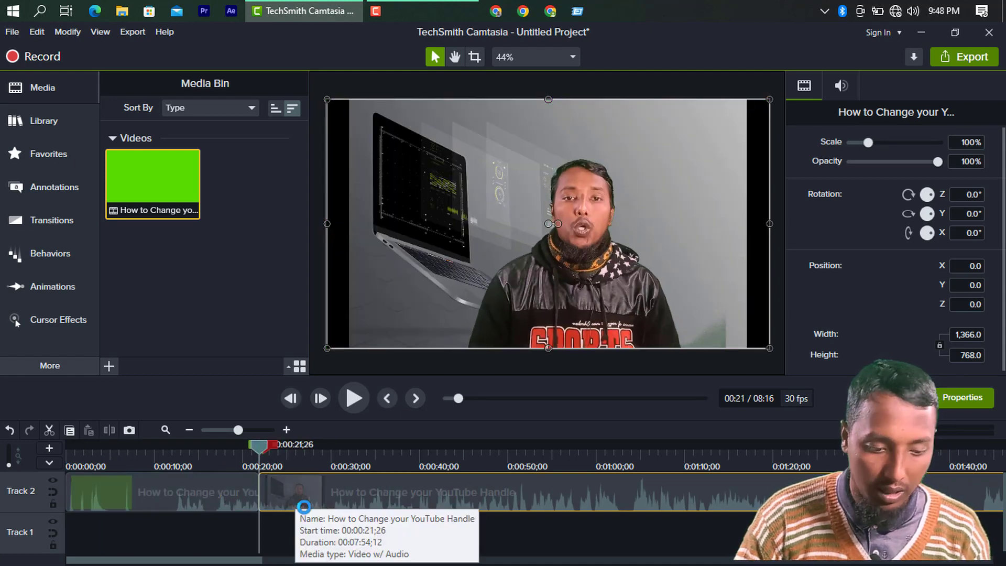
left_click(231, 533)
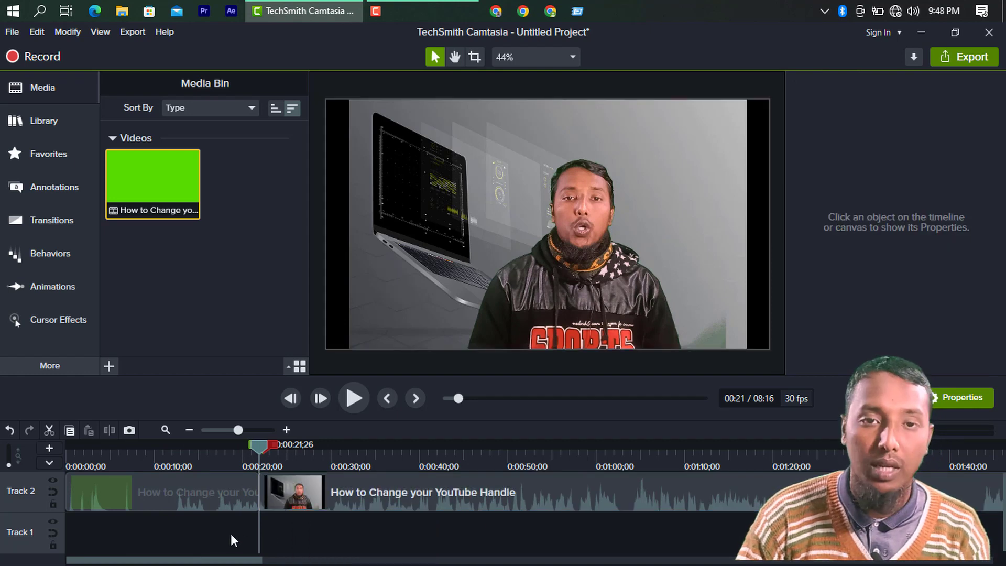
left_click(301, 495)
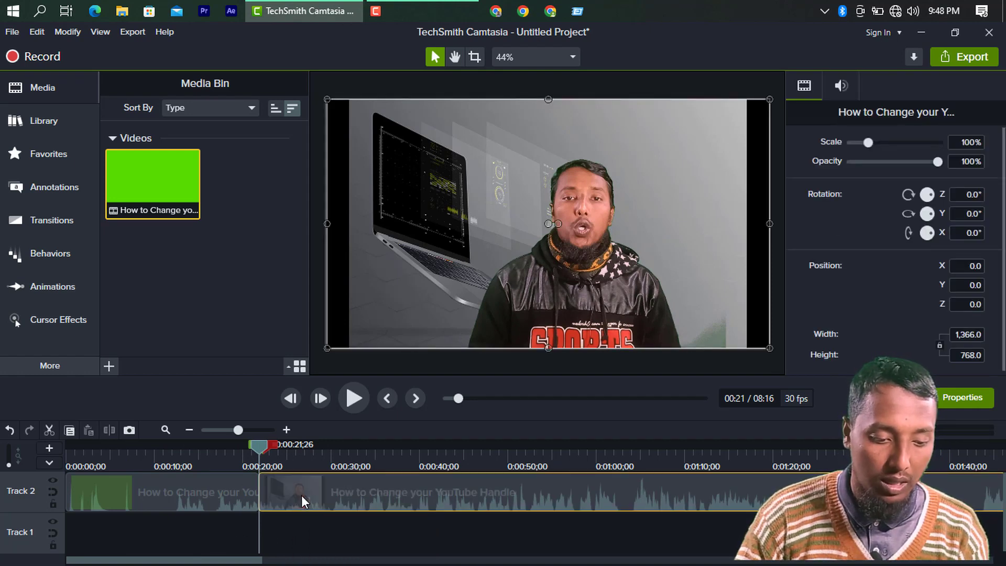
right_click(303, 493)
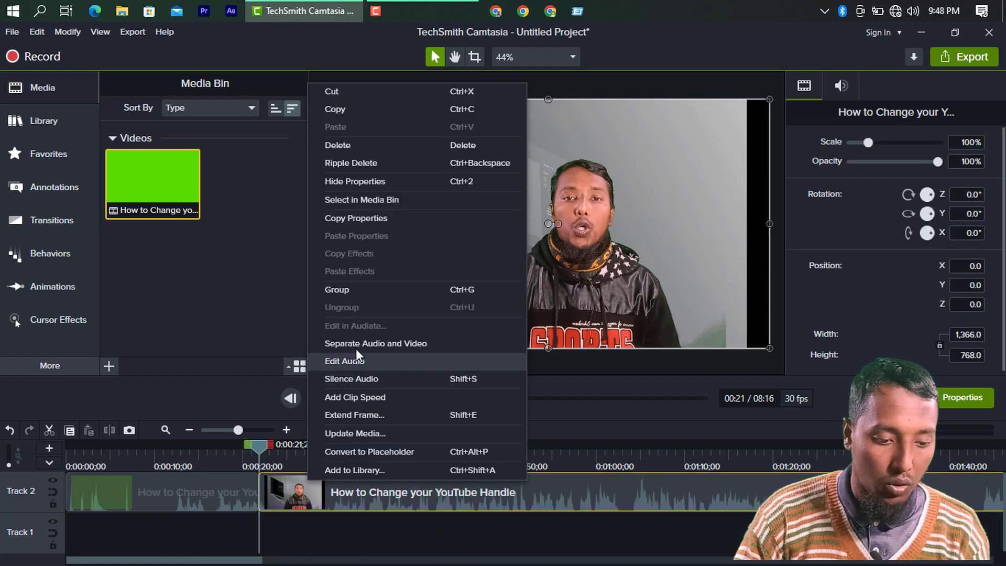
left_click(341, 143)
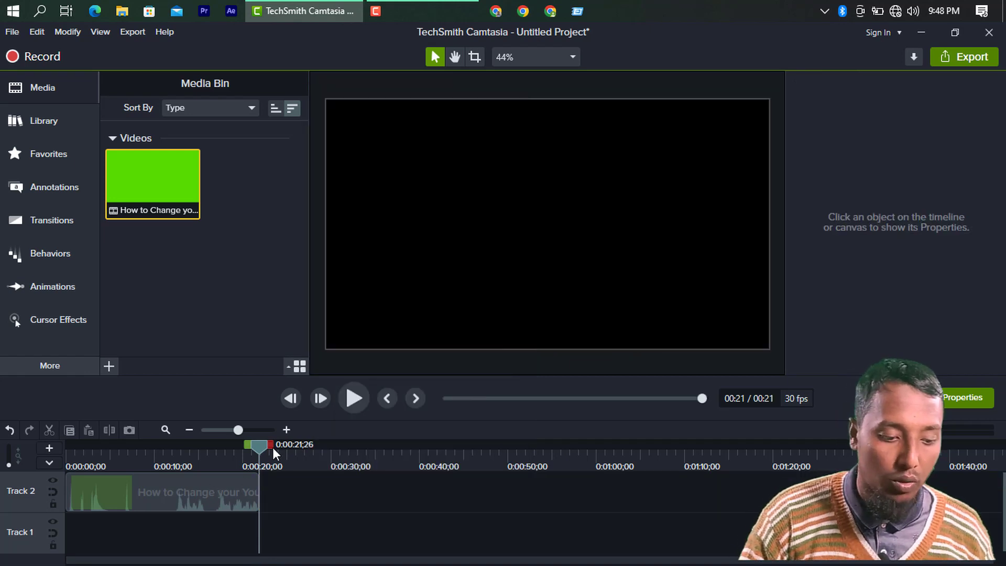
Move the playhead to 0:00:12;23 and open the project settings.
left_click_drag(262, 450, 140, 454)
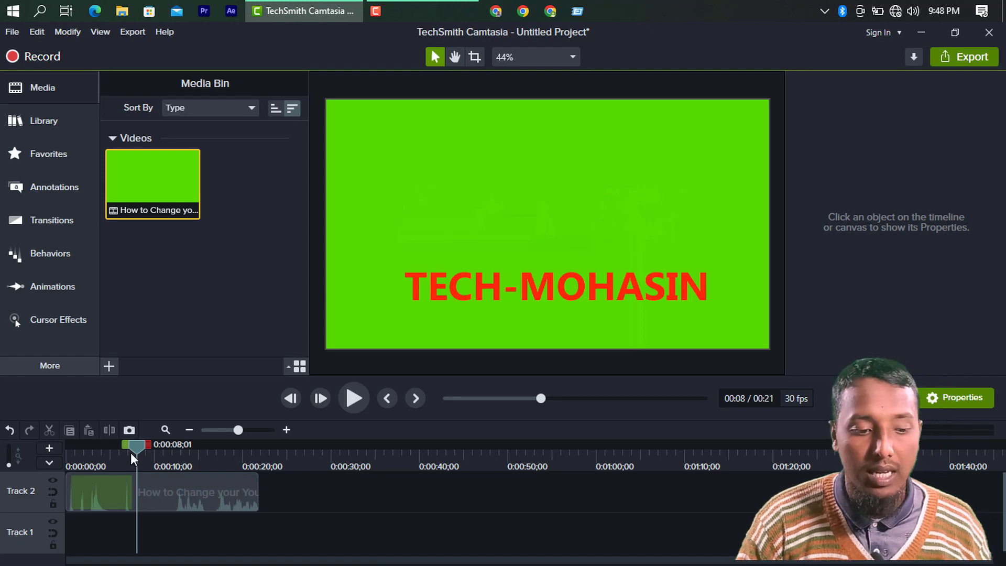
left_click_drag(136, 451, 178, 449)
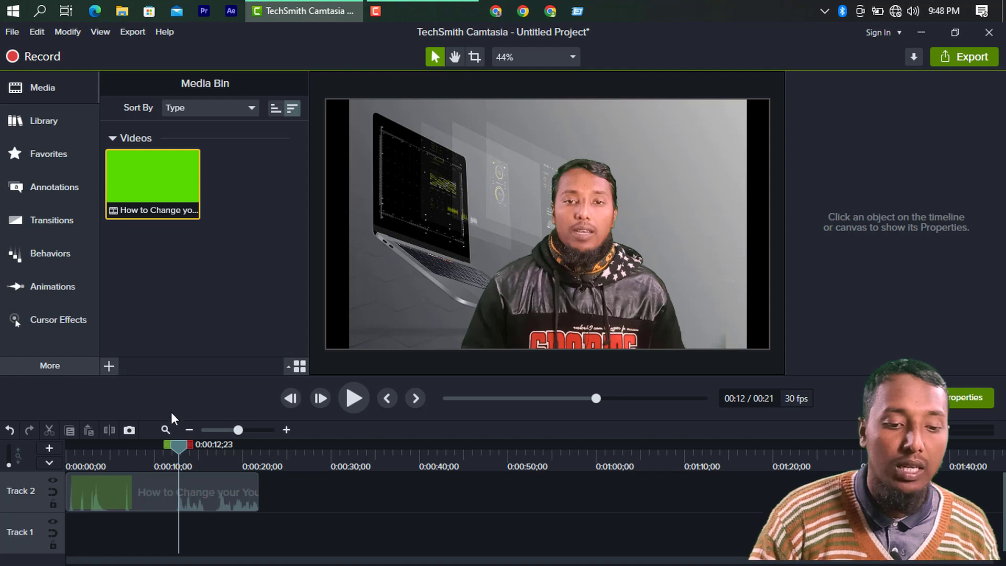
left_click(577, 57)
left_click(135, 336)
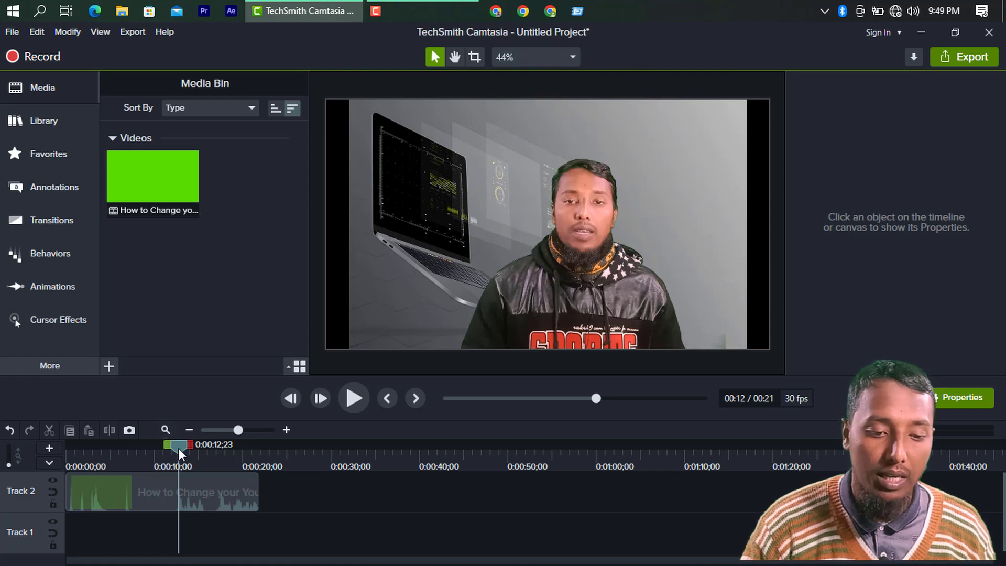
left_click(574, 57)
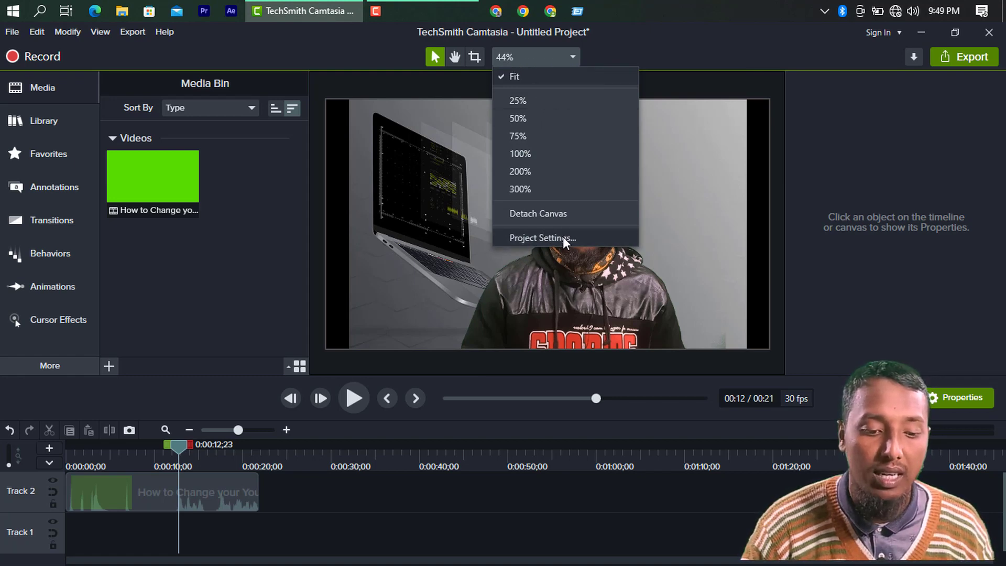
left_click(533, 239)
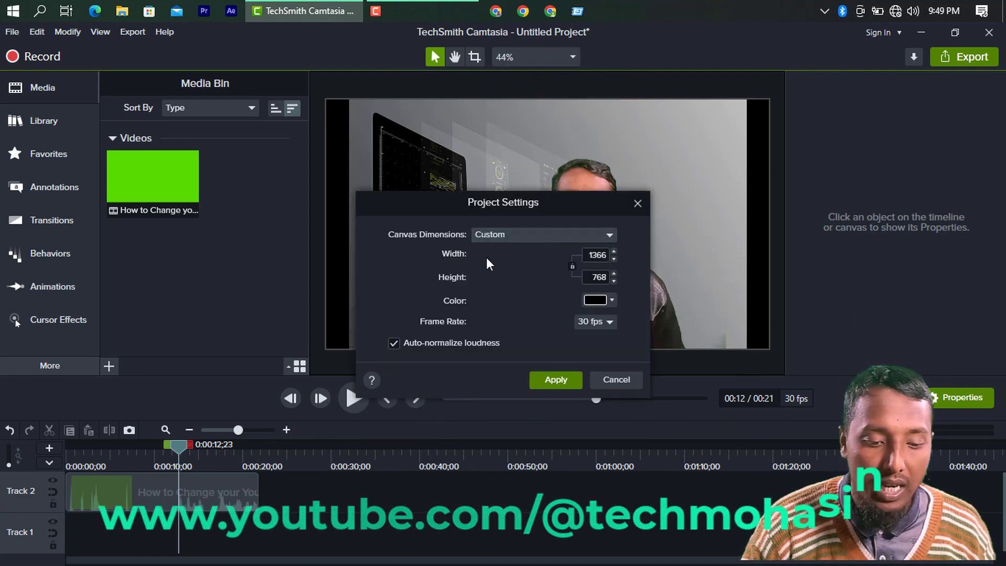
Try the Instagram (640x640) and Facebook Cover Video (820x462) presets for the canvas dimensions.
left_click(606, 233)
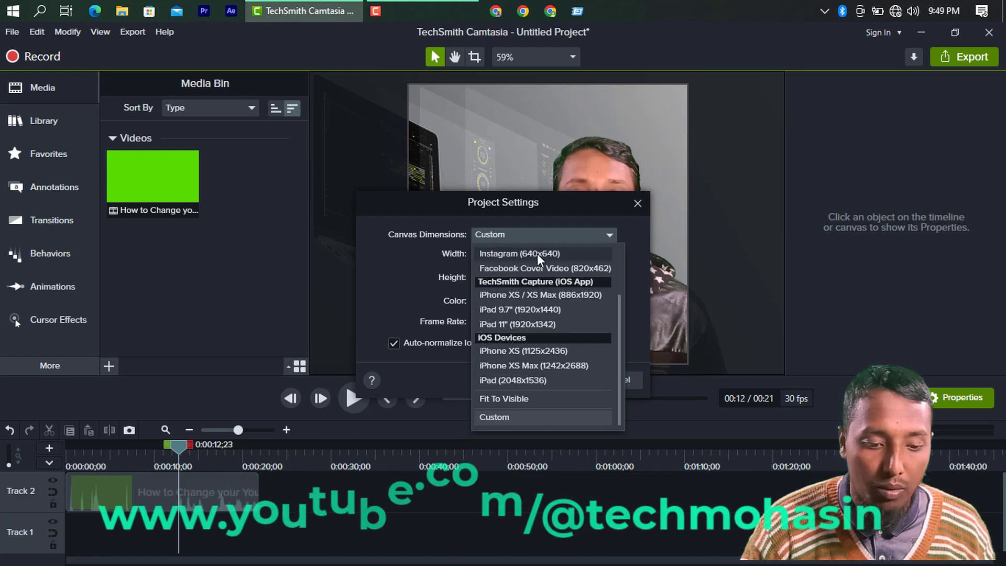
left_click(538, 254)
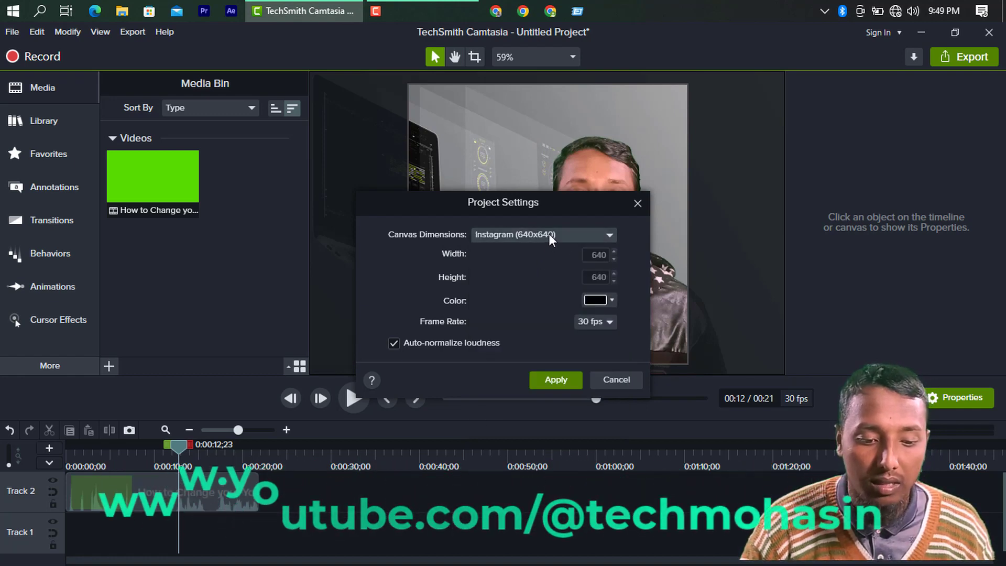
left_click(549, 234)
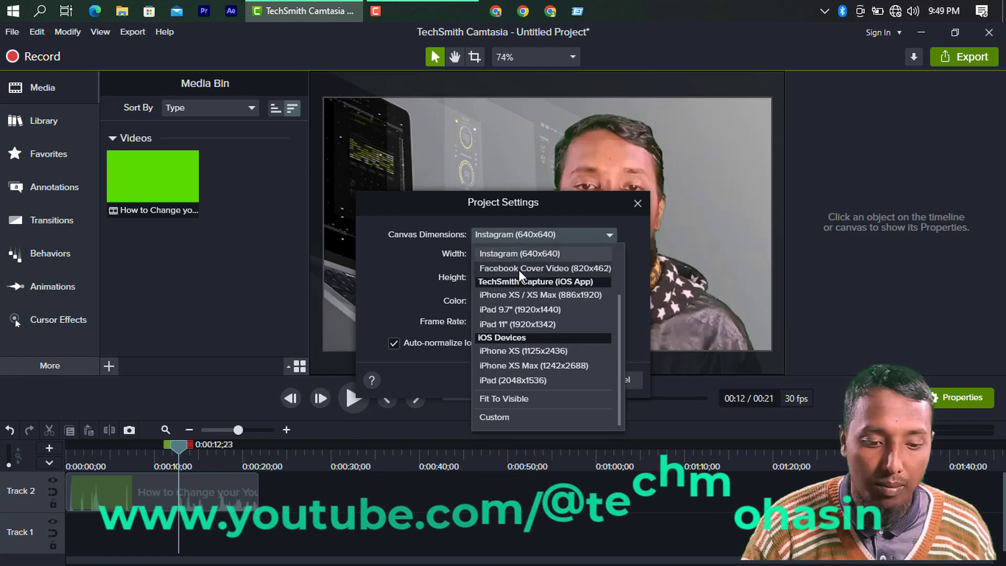
left_click(519, 269)
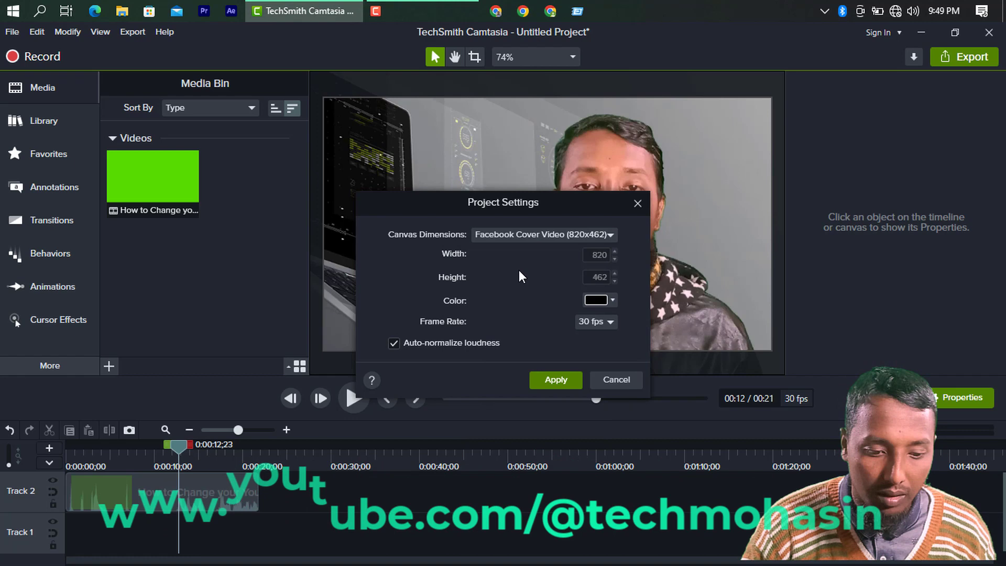
Set the canvas to custom dimensions of 3860 width by 2140 height and apply the project settings.
left_click(540, 238)
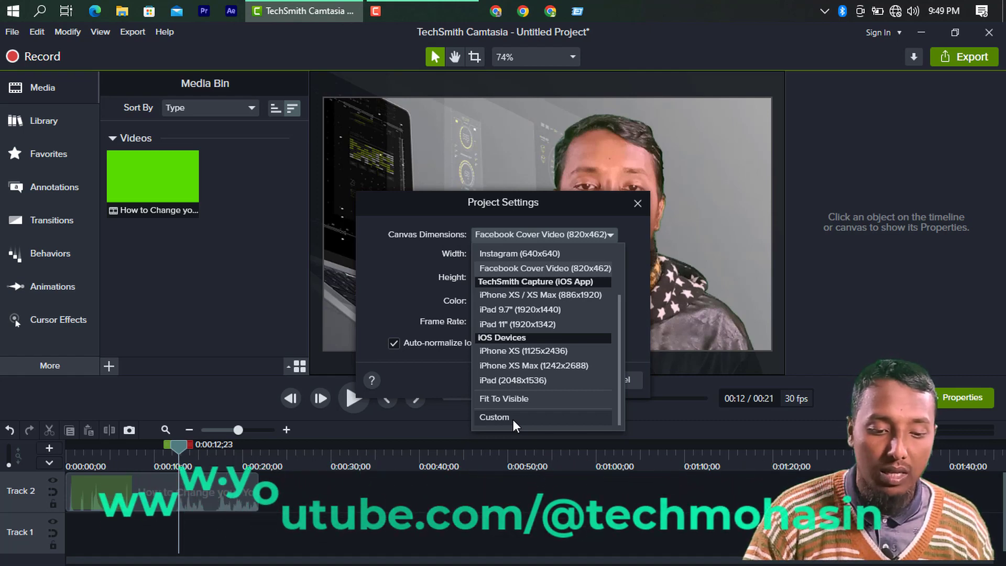
left_click(514, 419)
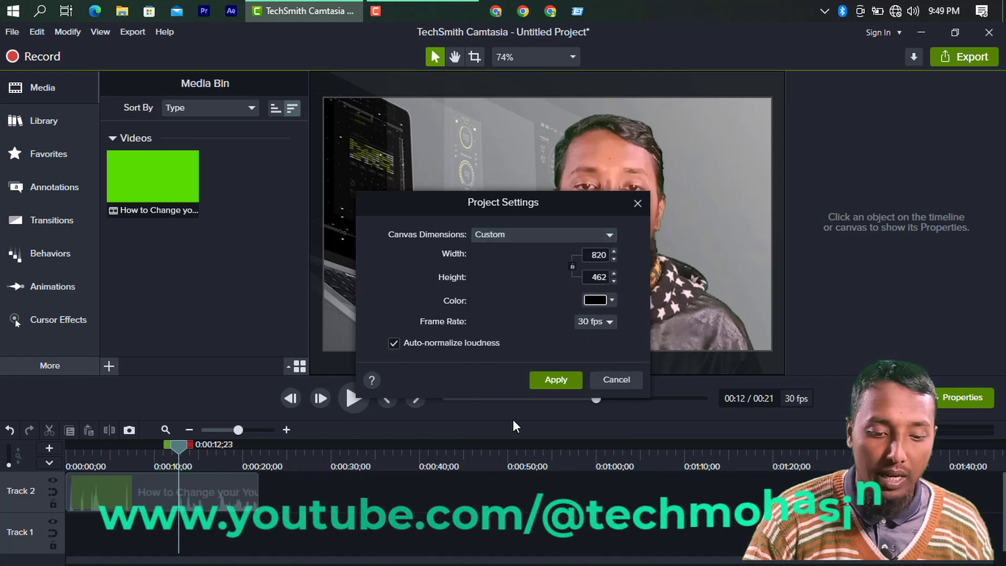
double_click(594, 255)
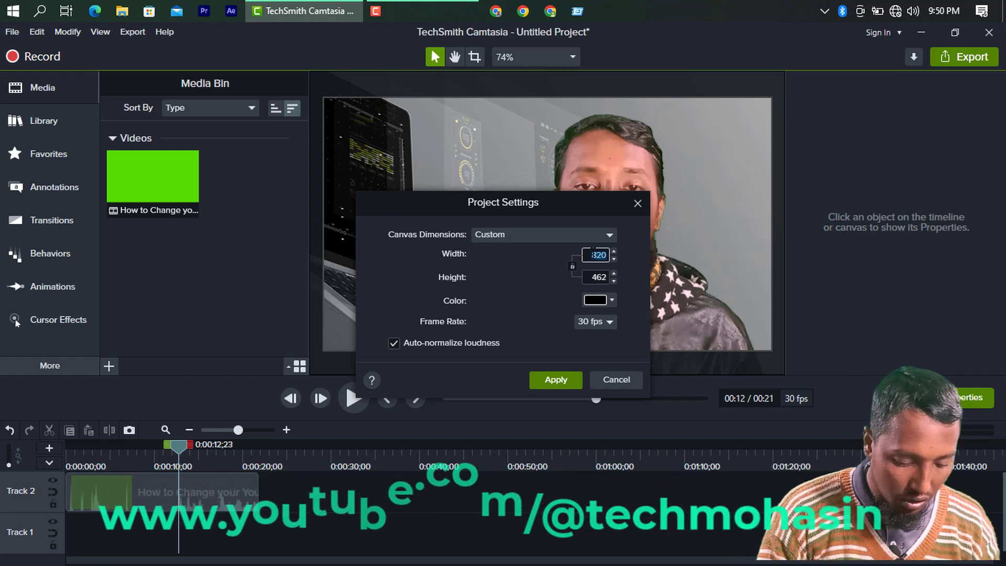
type("38")
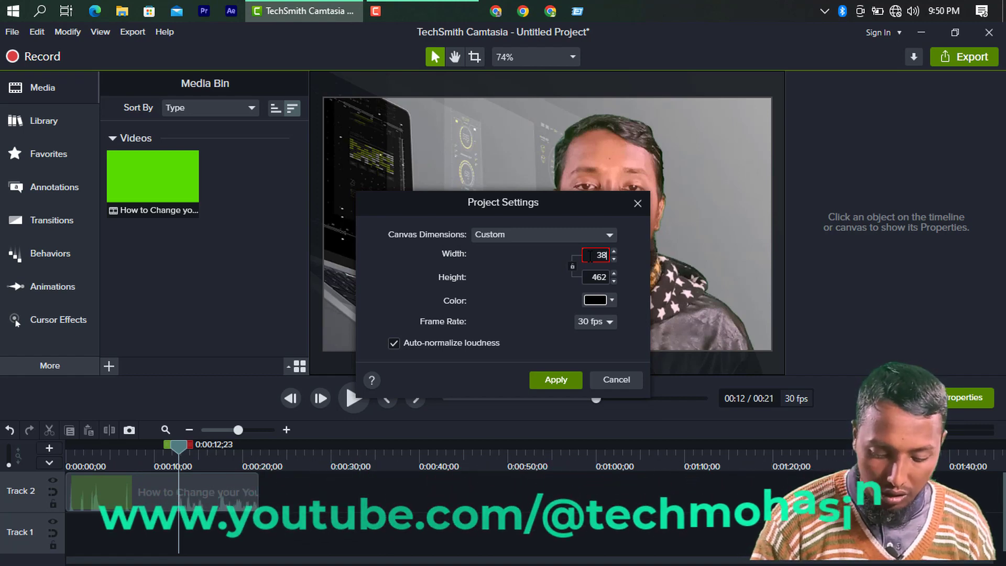
type("40")
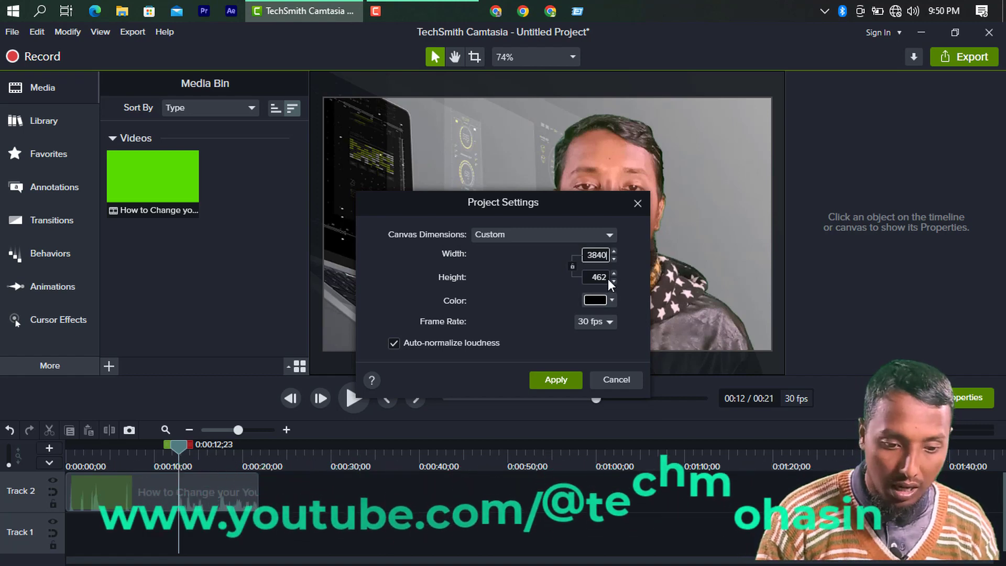
key("BackSpace")
key("BackSpace")
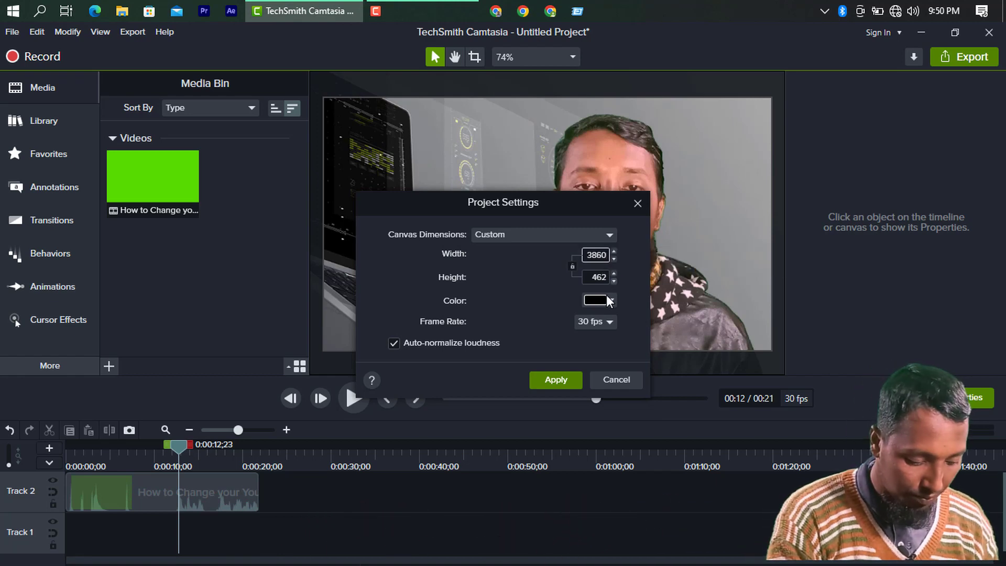
key("Tab")
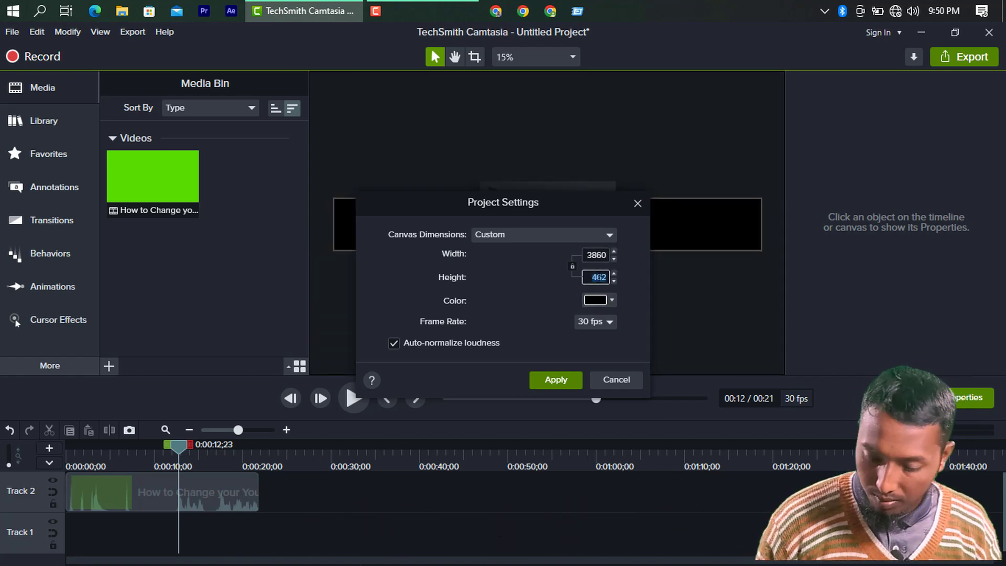
type("21")
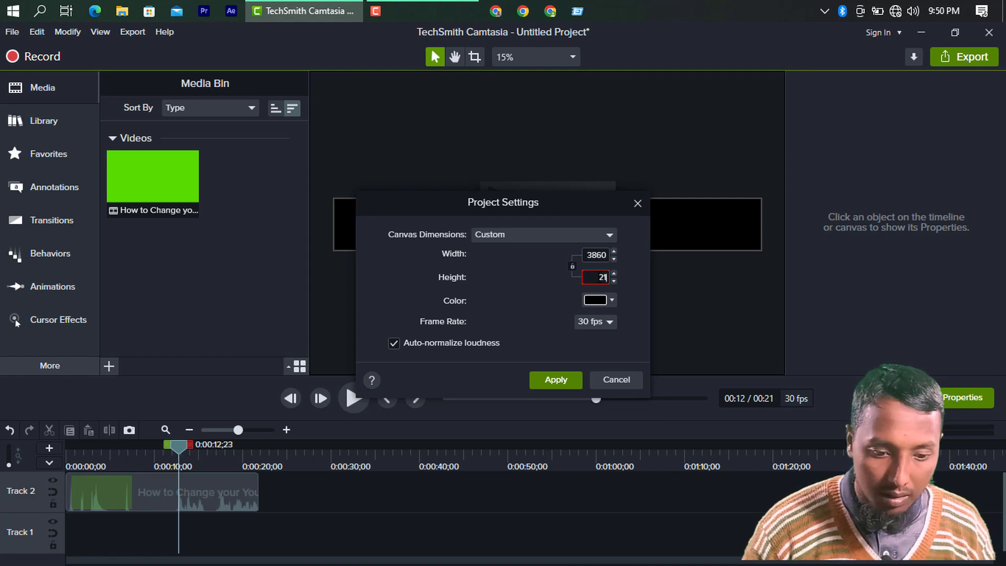
type("40")
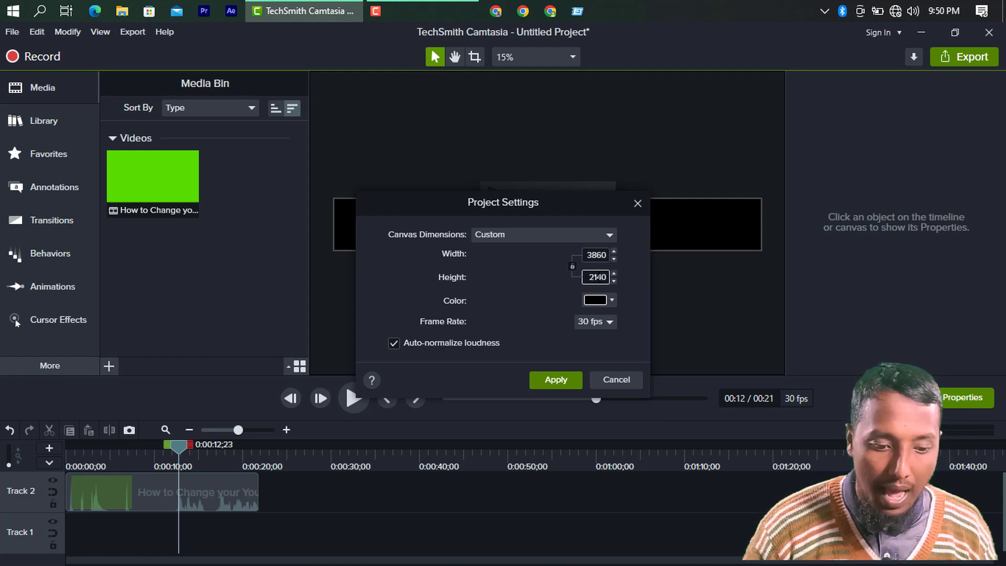
left_click(551, 381)
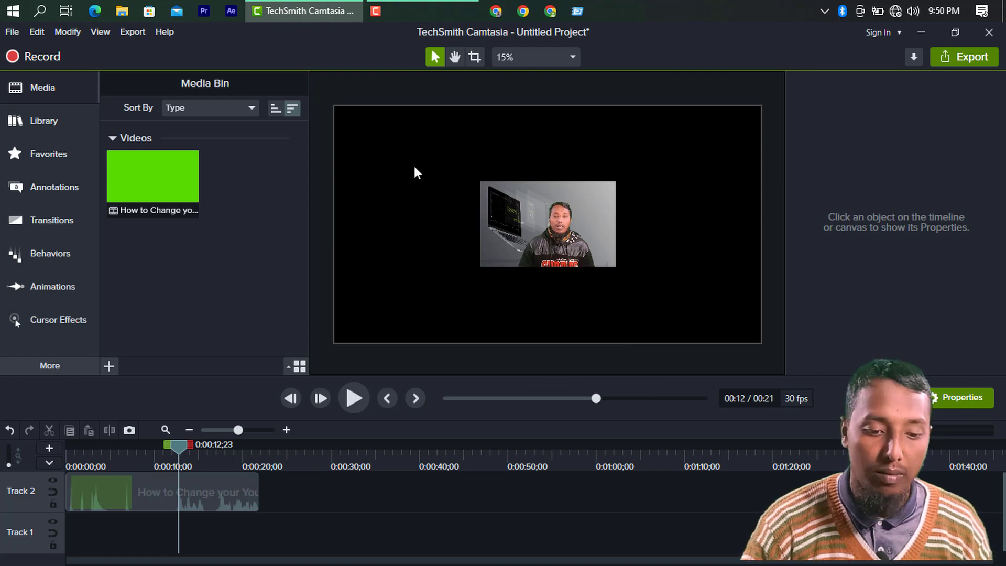
Enlarge the clip to about 316% scale so it covers the whole canvas, and move the playhead to 0:00:11;20.
left_click(546, 214)
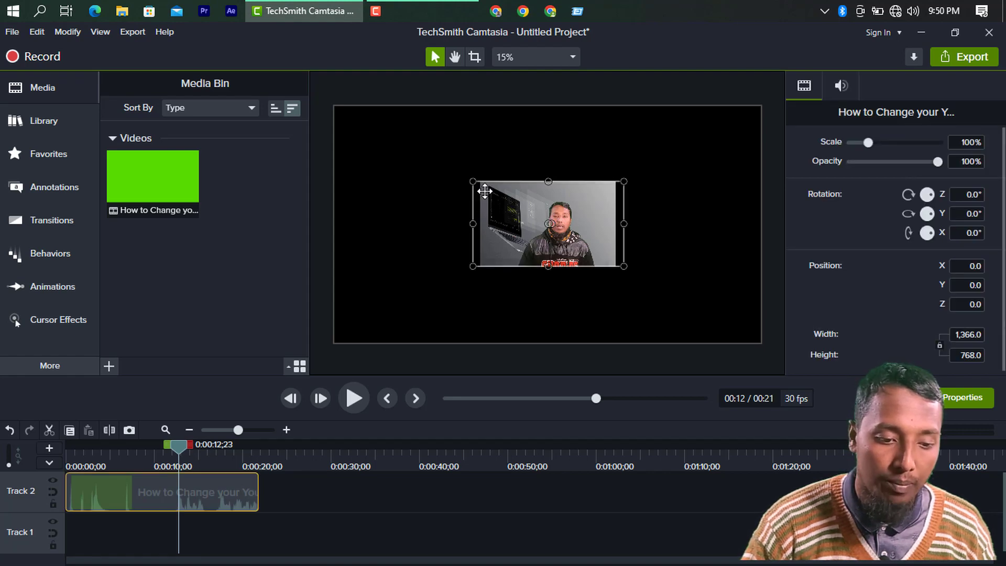
left_click_drag(471, 181, 317, 119)
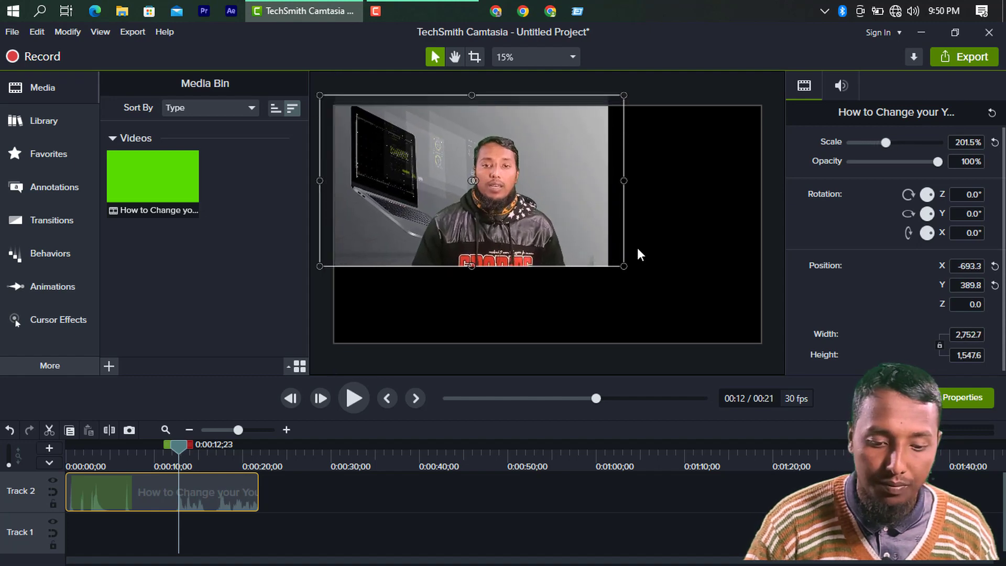
left_click_drag(625, 266, 785, 327)
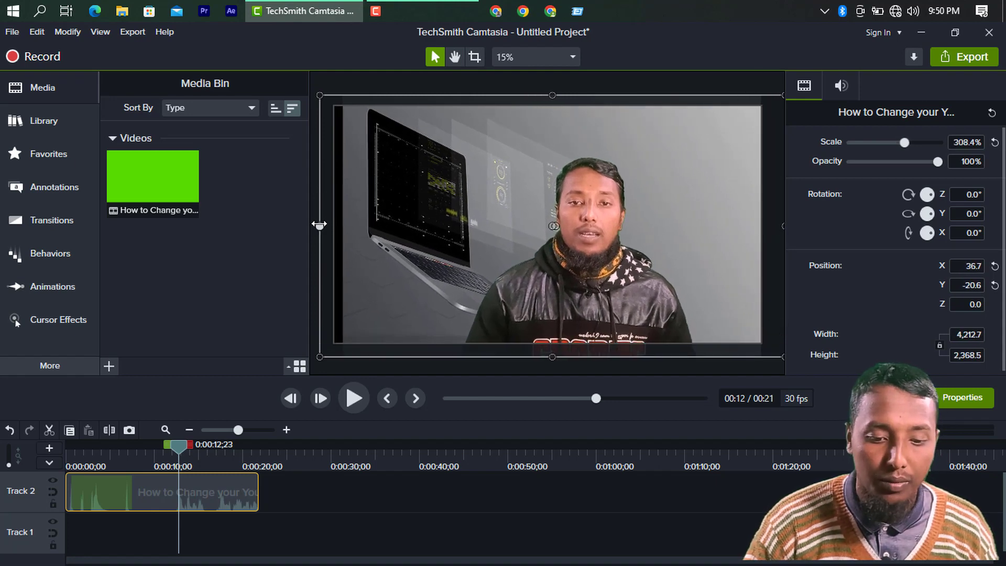
left_click_drag(319, 224, 309, 227)
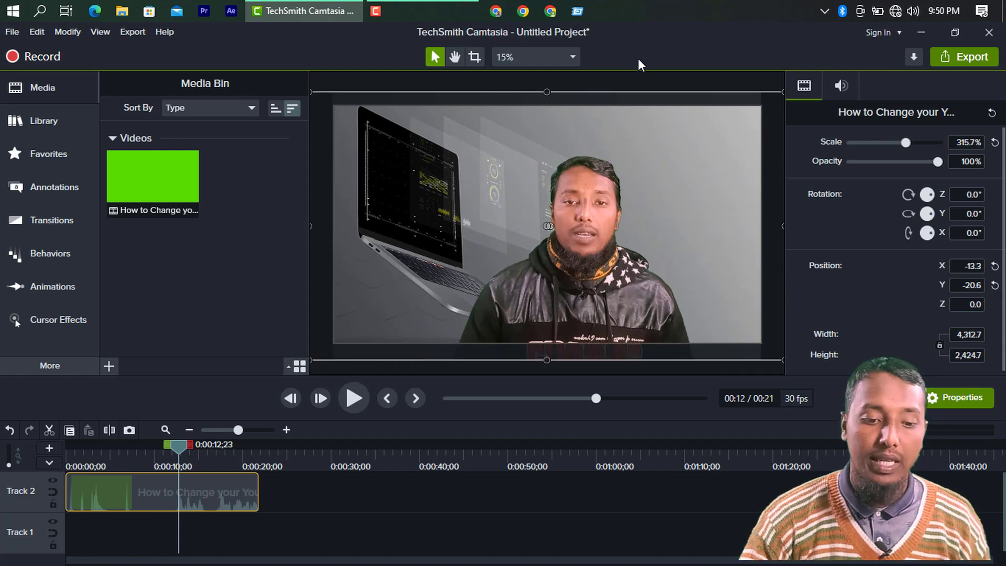
left_click(384, 84)
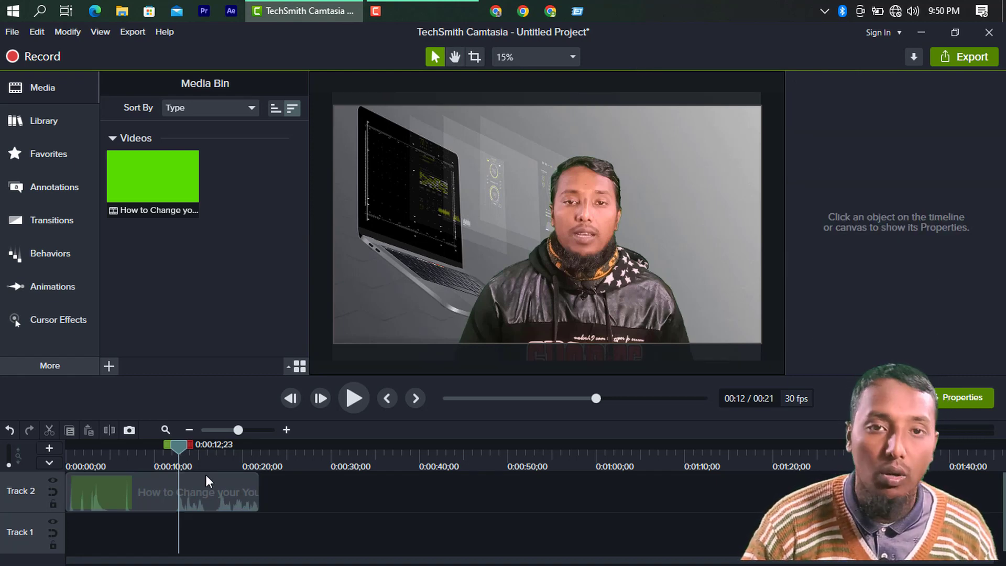
mouse_move(175, 449)
left_mouse_down()
mouse_move(96, 454)
mouse_move(168, 455)
left_mouse_up()
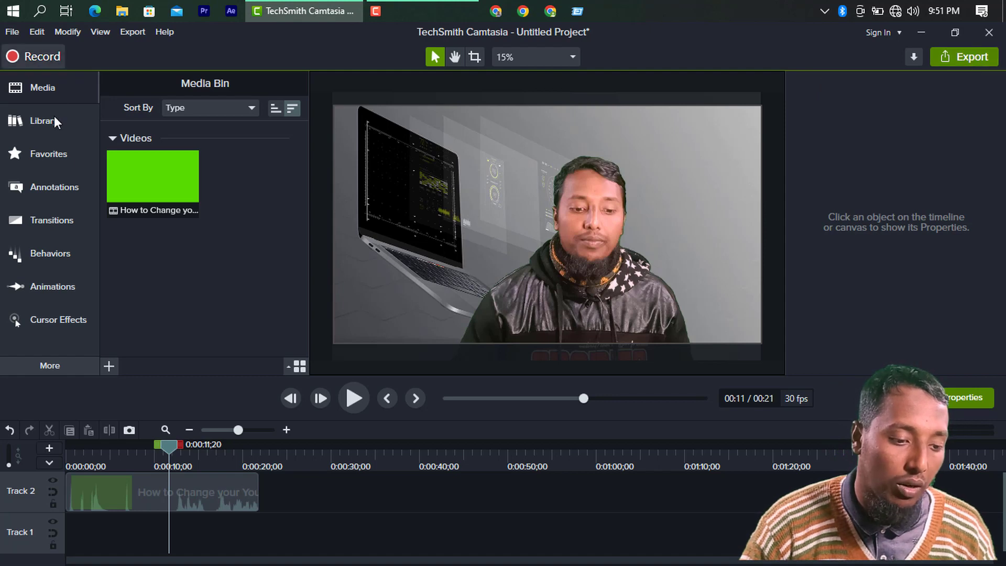
left_click(12, 32)
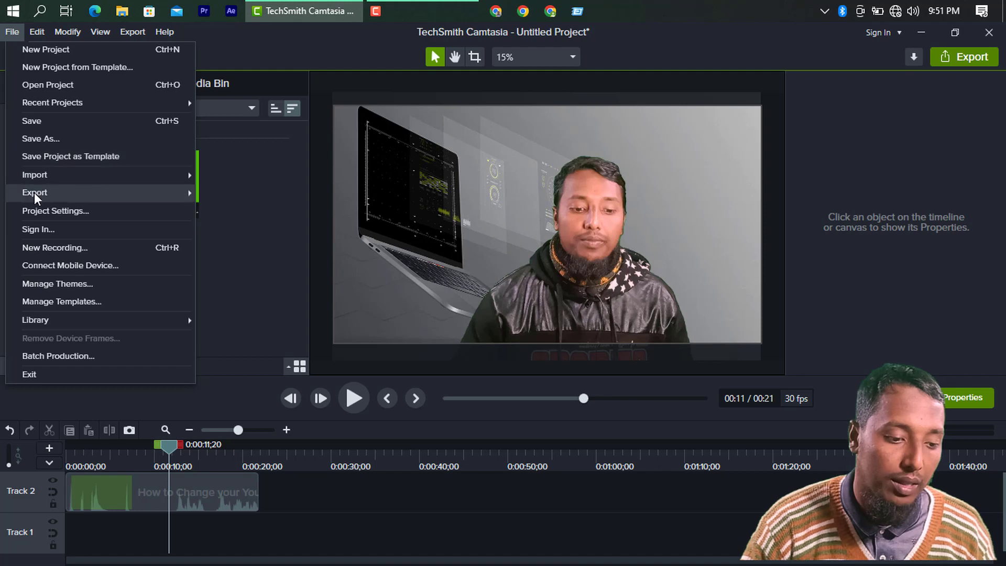
mouse_move(34, 194)
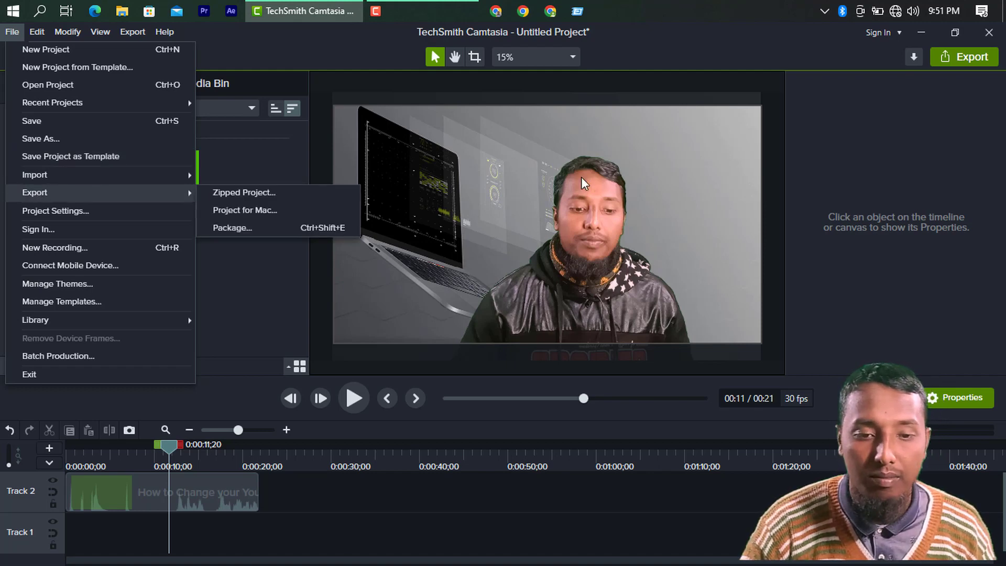
left_click(978, 75)
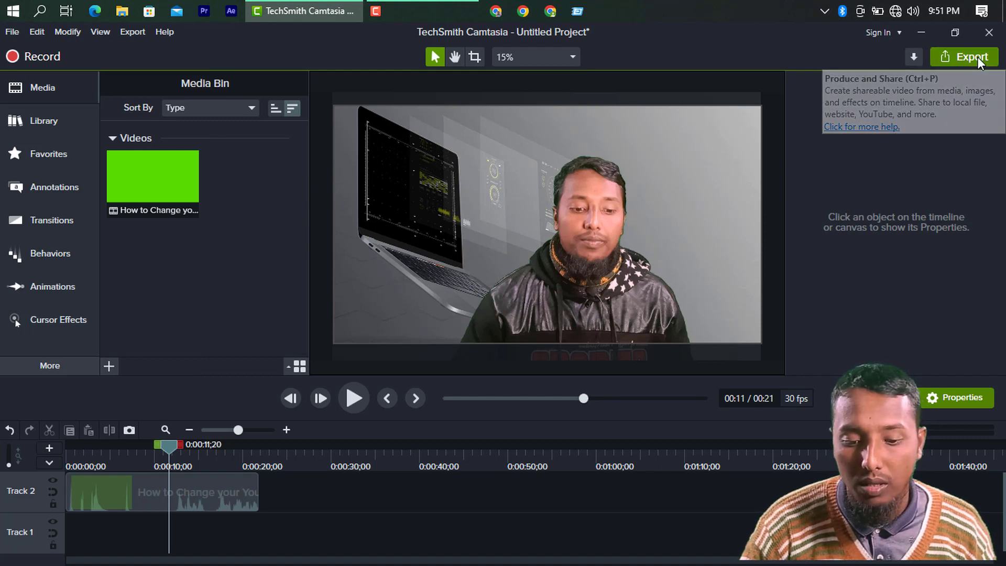
left_click(978, 58)
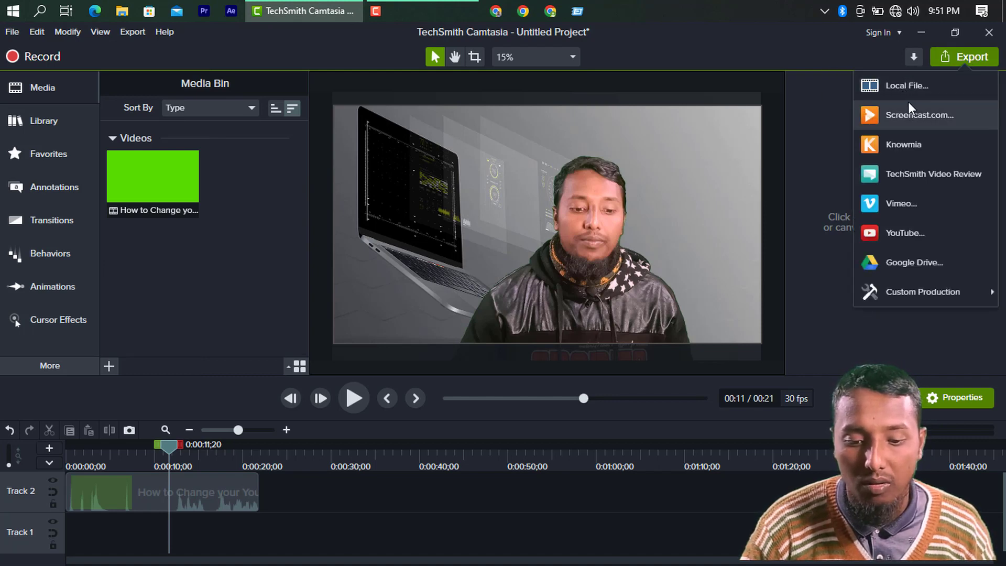
mouse_move(948, 288)
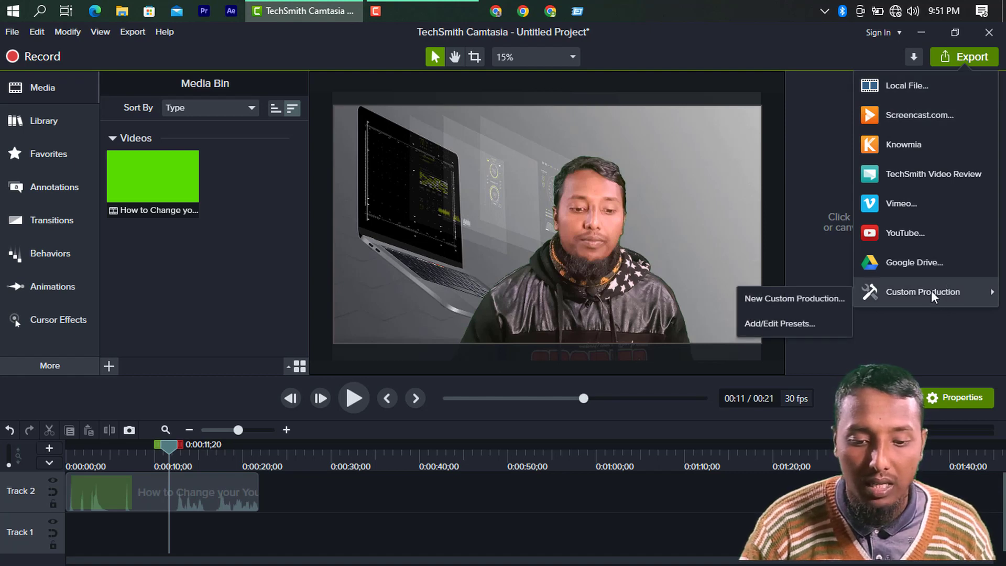
left_click(828, 299)
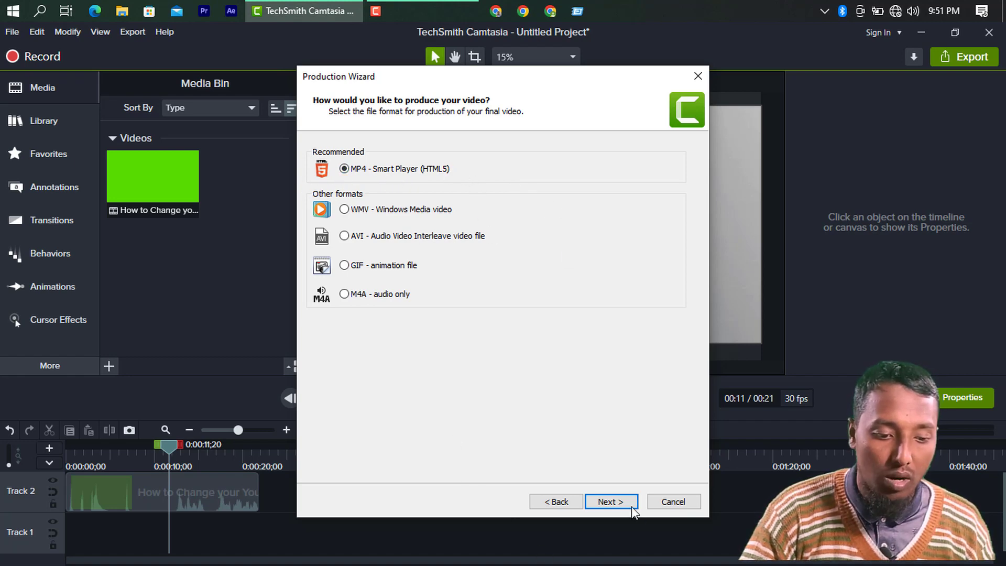
left_click(610, 502)
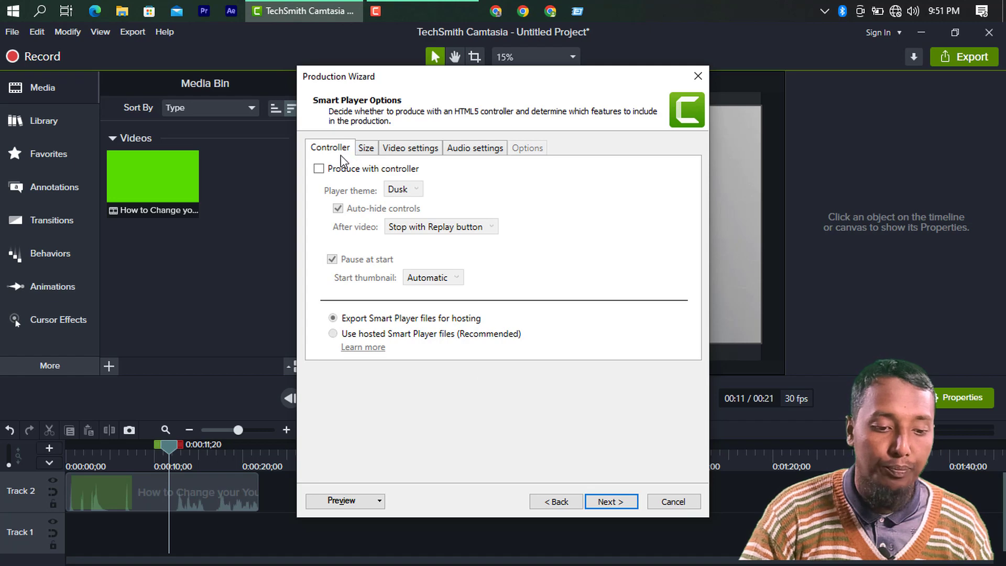
left_click(366, 149)
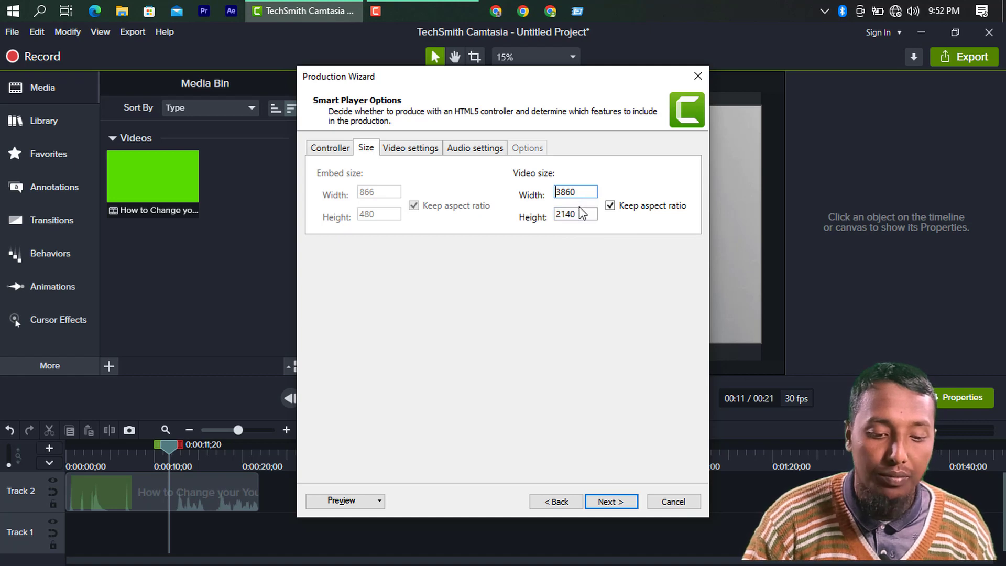
left_click_drag(581, 194, 548, 200)
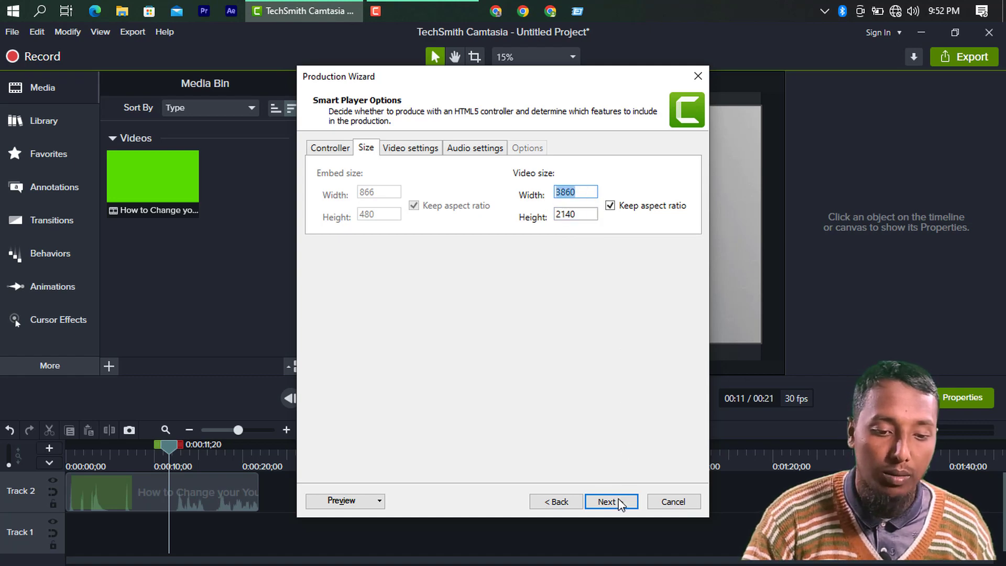
left_click(668, 505)
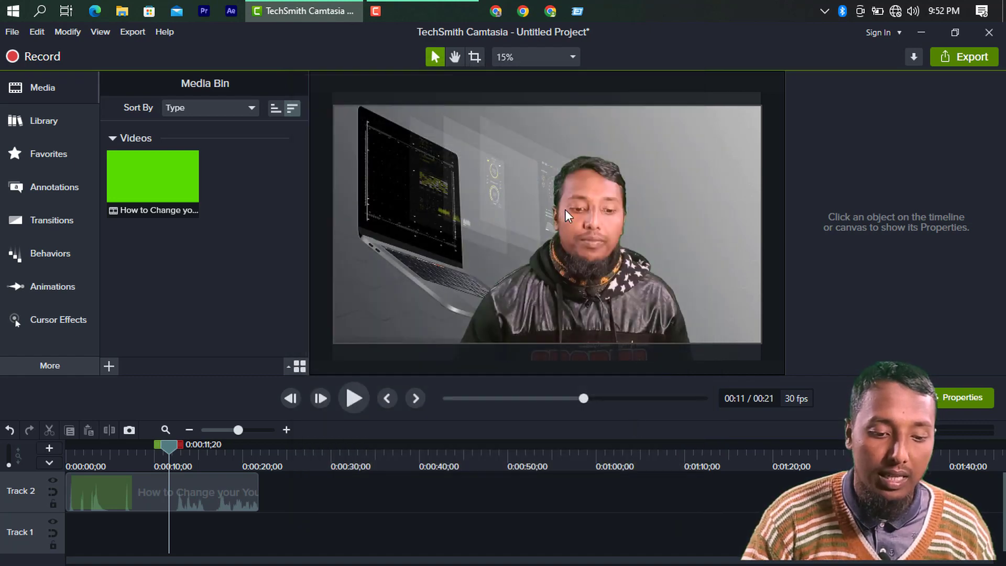
Check the canvas dimensions in the project settings and apply them as they are.
left_click(564, 58)
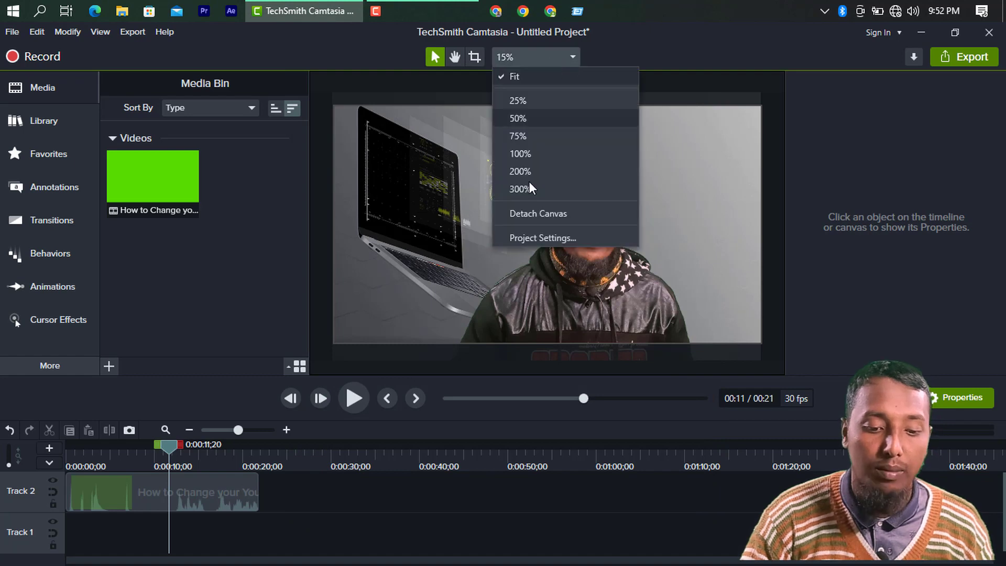
left_click(525, 239)
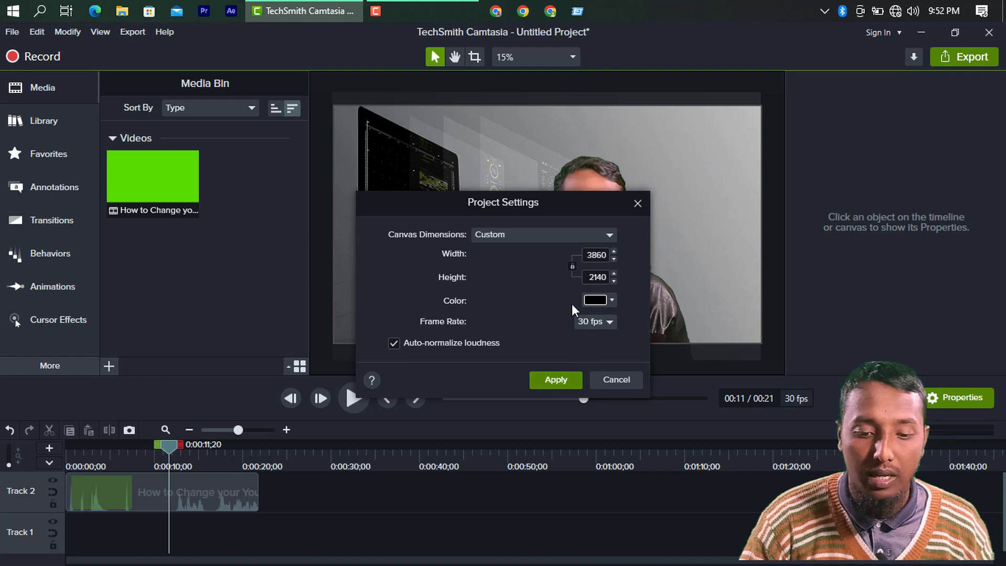
left_click(543, 379)
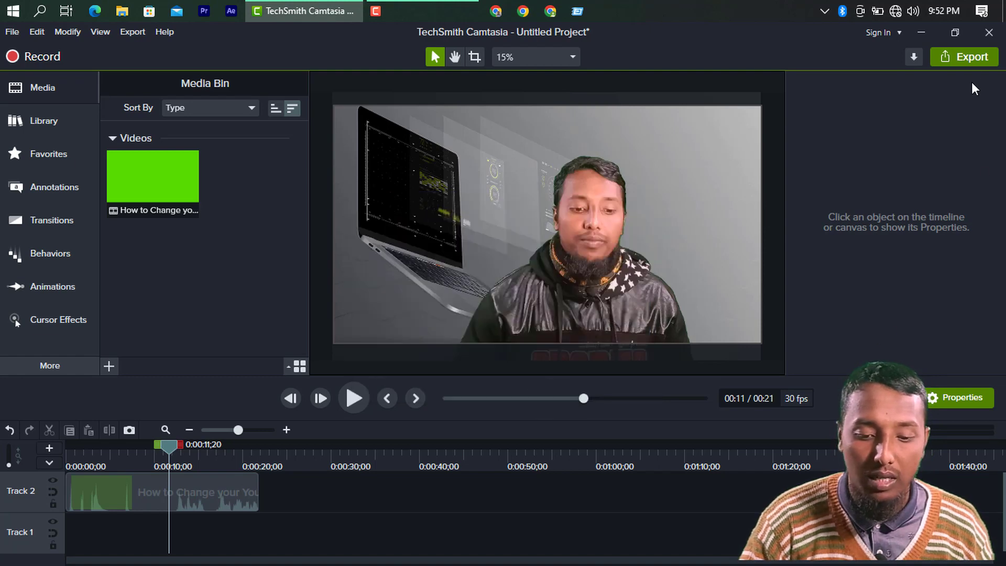
Start a new custom production in the MP4 - Smart Player (HTML5) format and open its video size options.
left_click(959, 59)
mouse_move(870, 297)
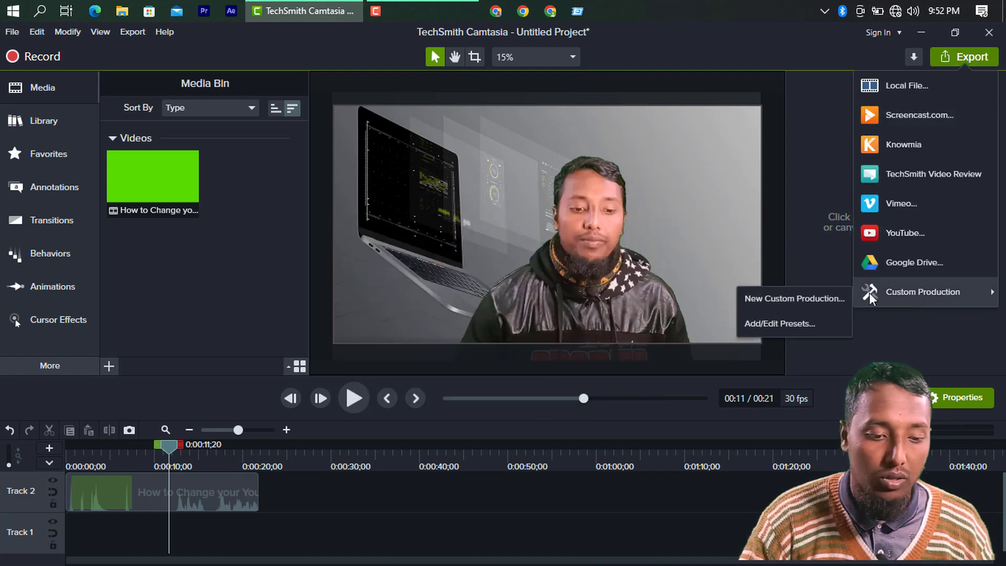
left_click(769, 300)
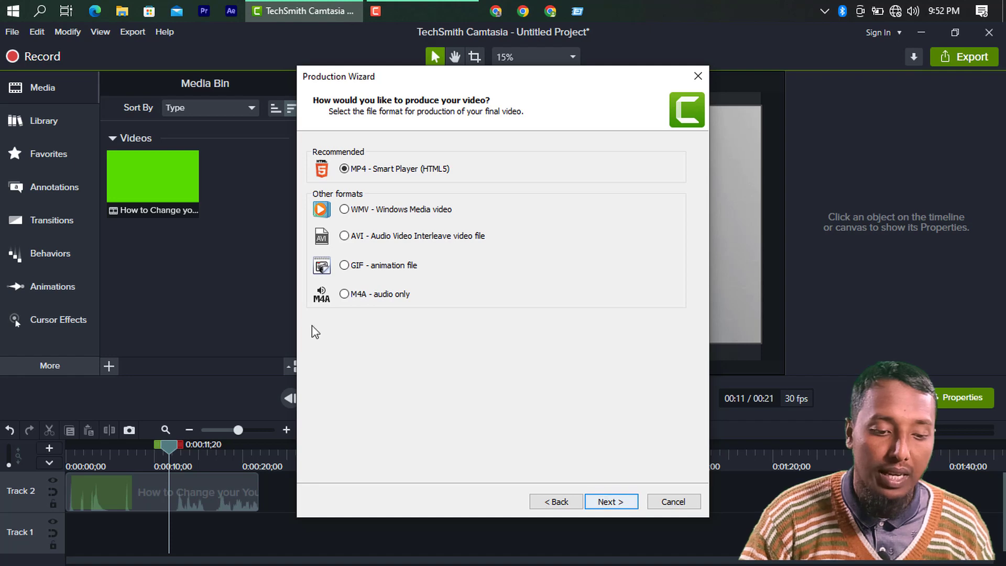
left_click(609, 504)
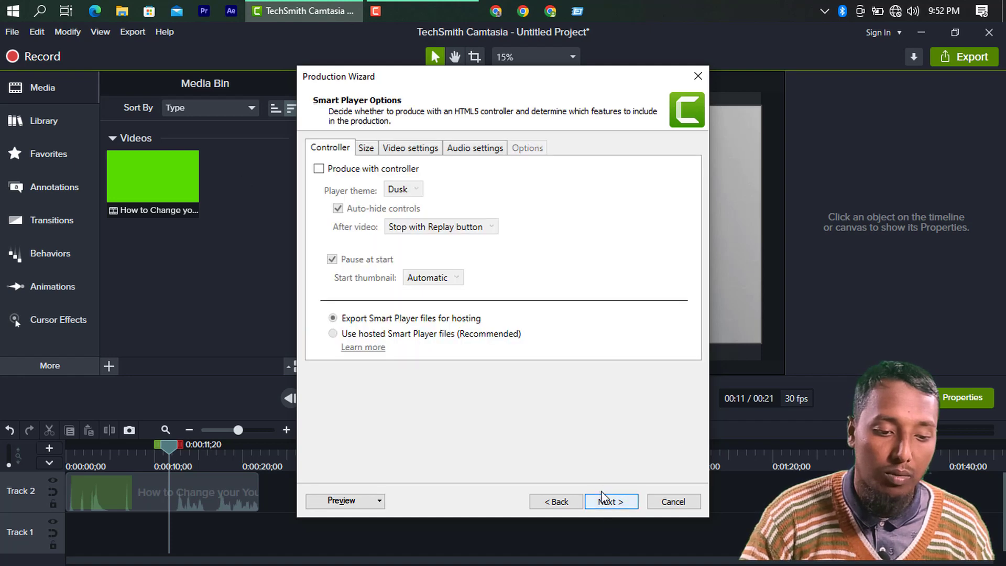
left_click(364, 150)
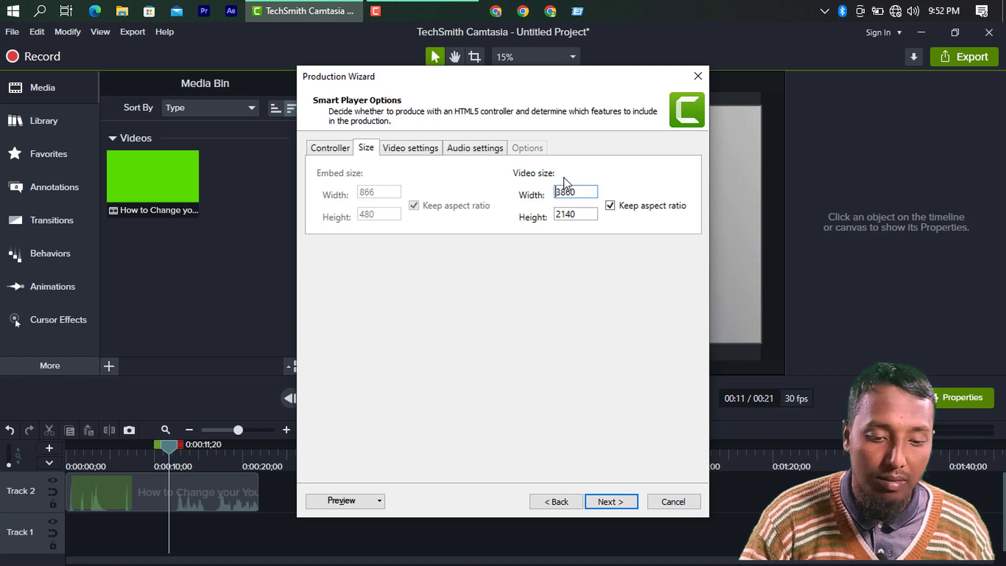
Set the production's video quality to 65%, keeping the Quality encoding mode.
left_click(408, 148)
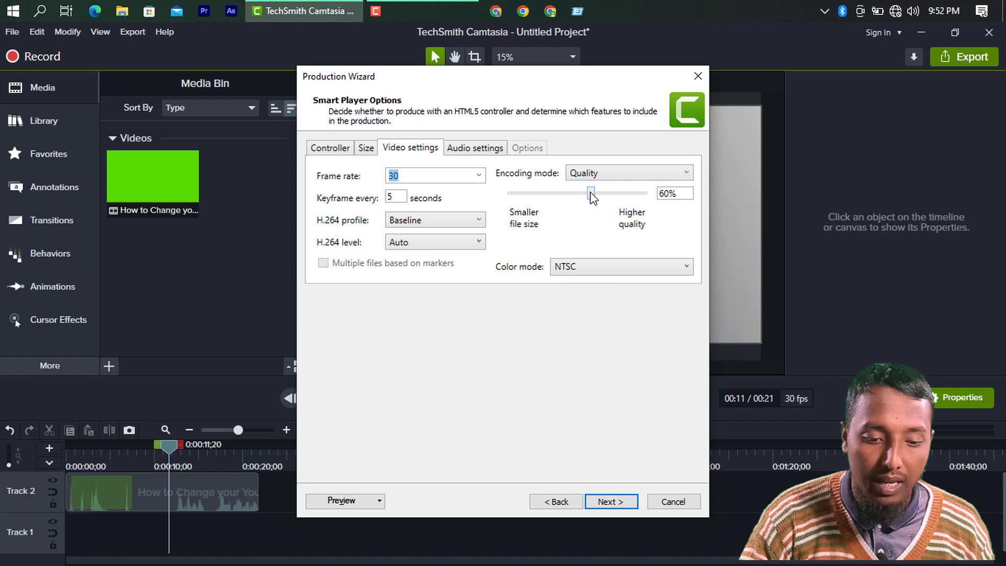
left_click_drag(592, 196, 597, 195)
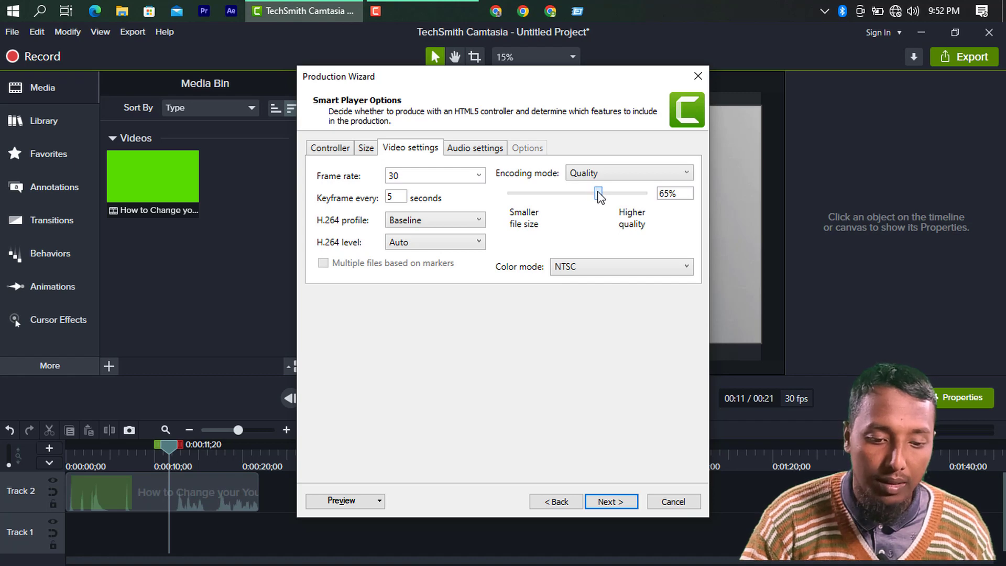
left_click(683, 176)
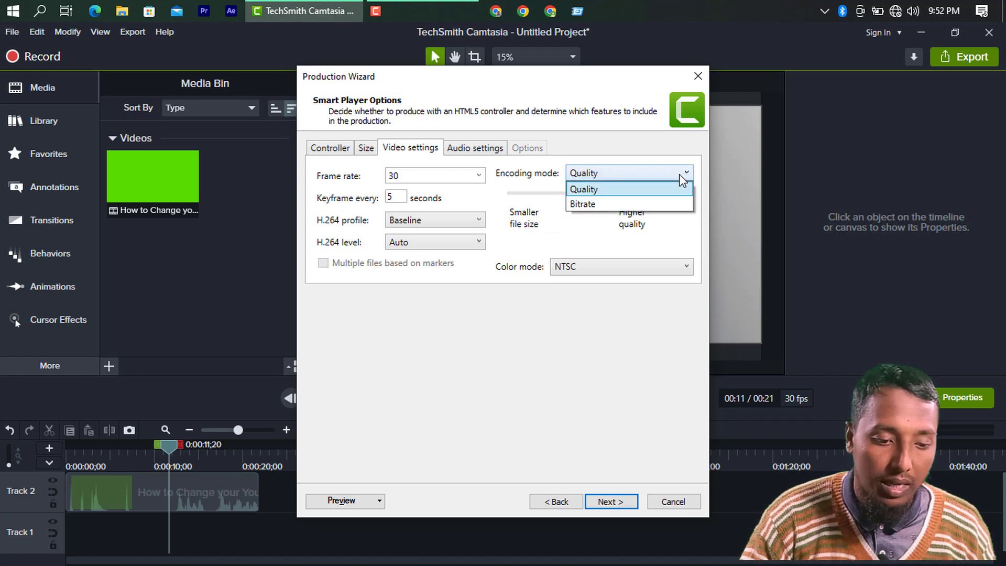
left_click(680, 176)
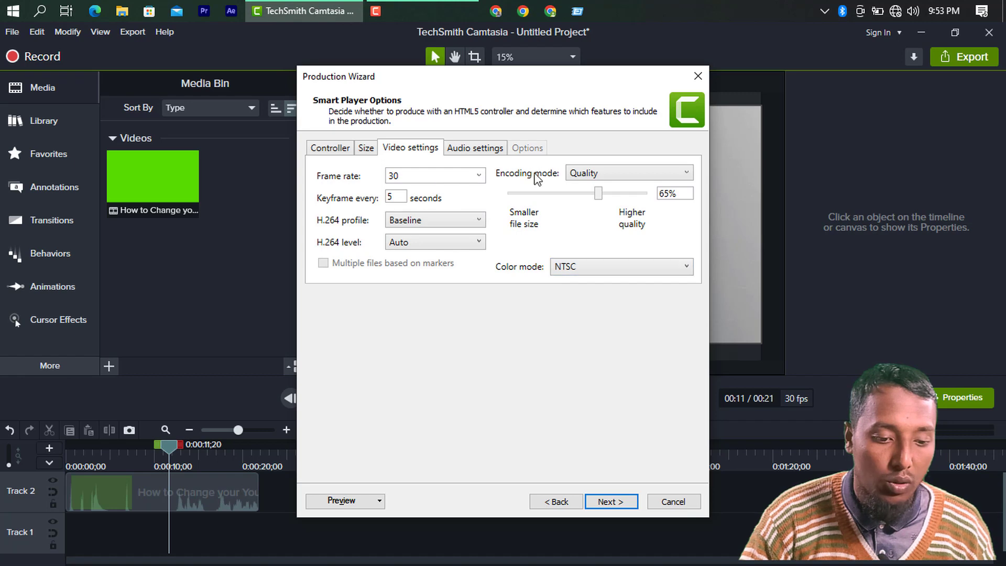
Examine the available audio bit rates and recheck the production's video size.
left_click(477, 150)
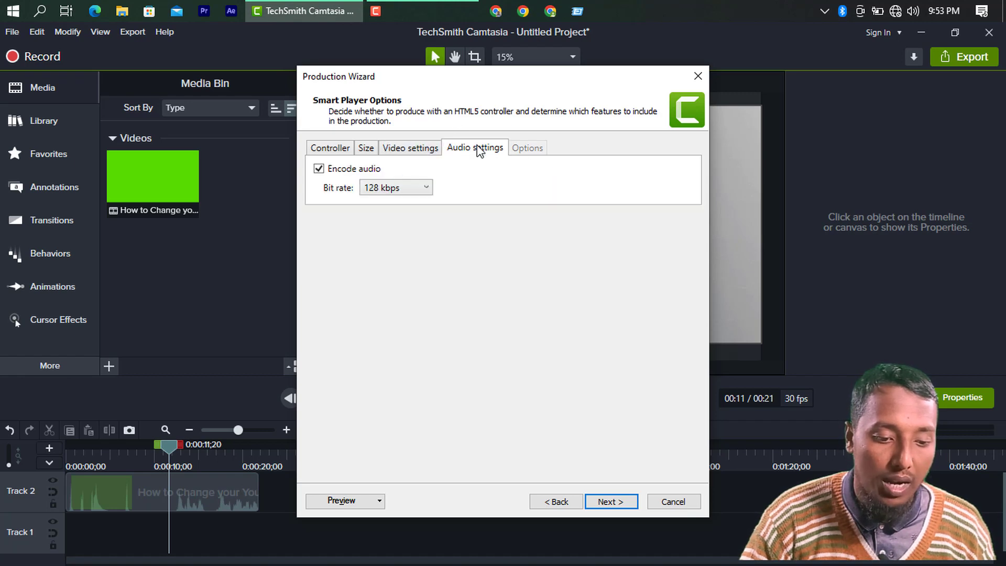
left_click(413, 188)
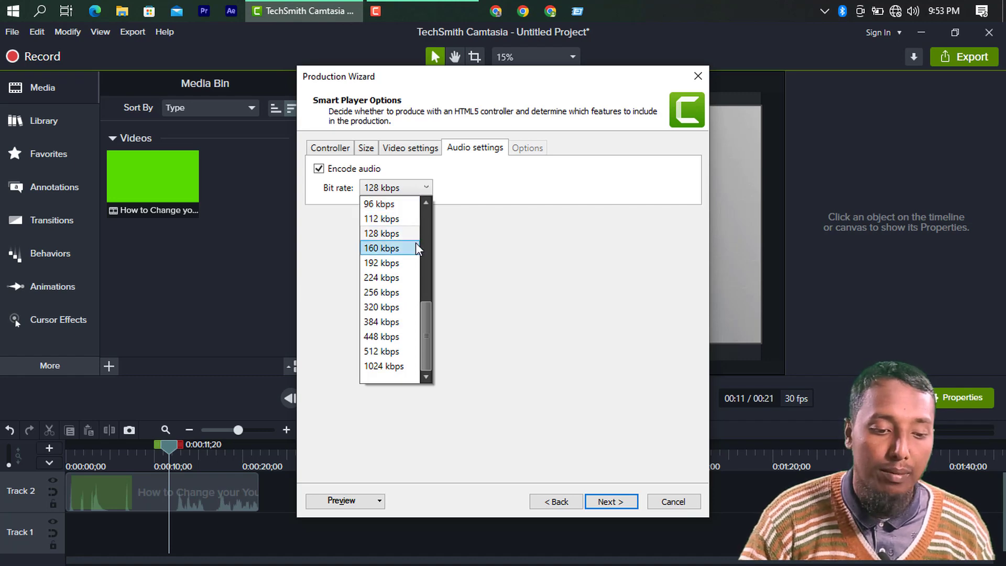
left_click(371, 149)
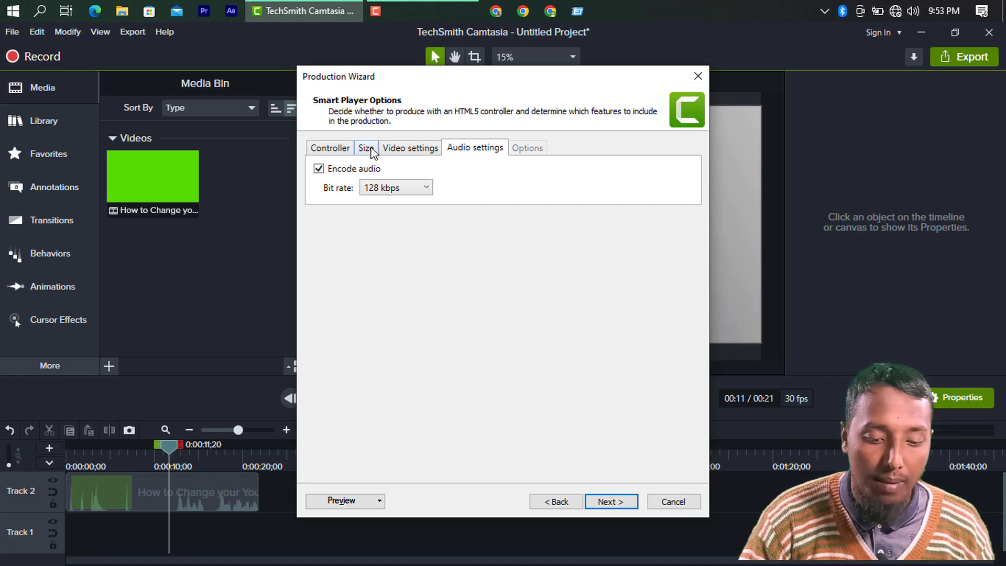
left_click(368, 149)
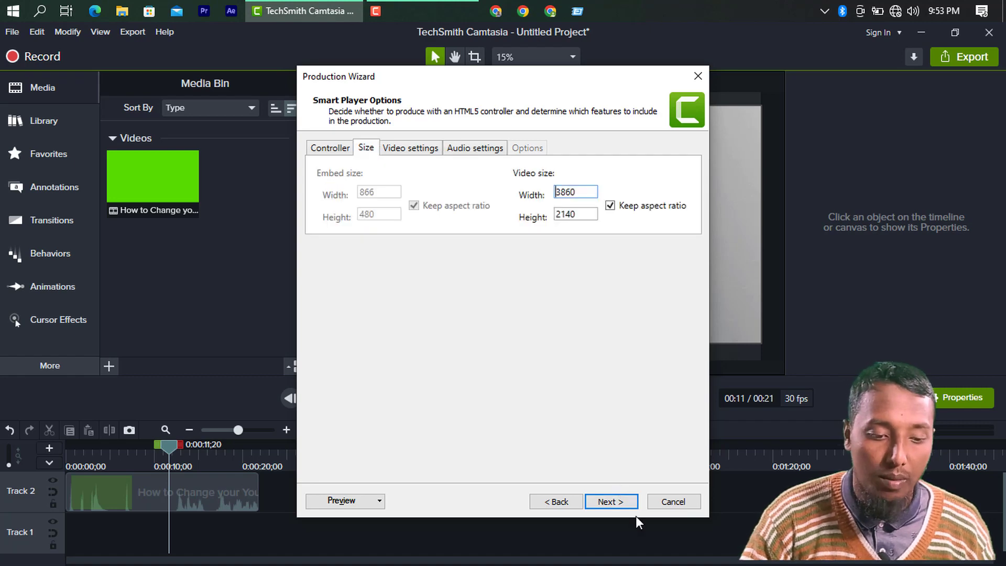
Proceed through the video options with the watermark left off, up to the output file settings.
left_click(611, 504)
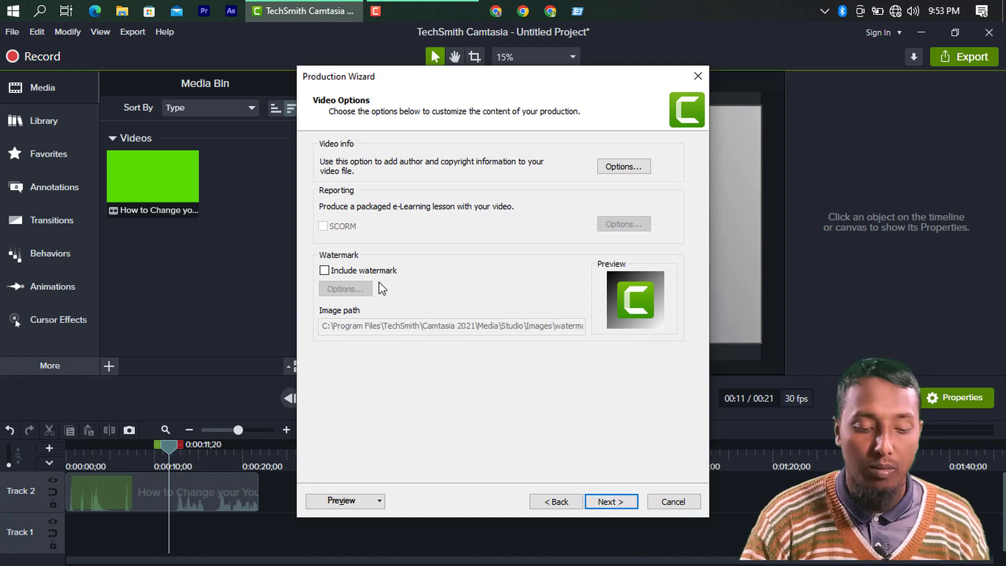
left_click(325, 271)
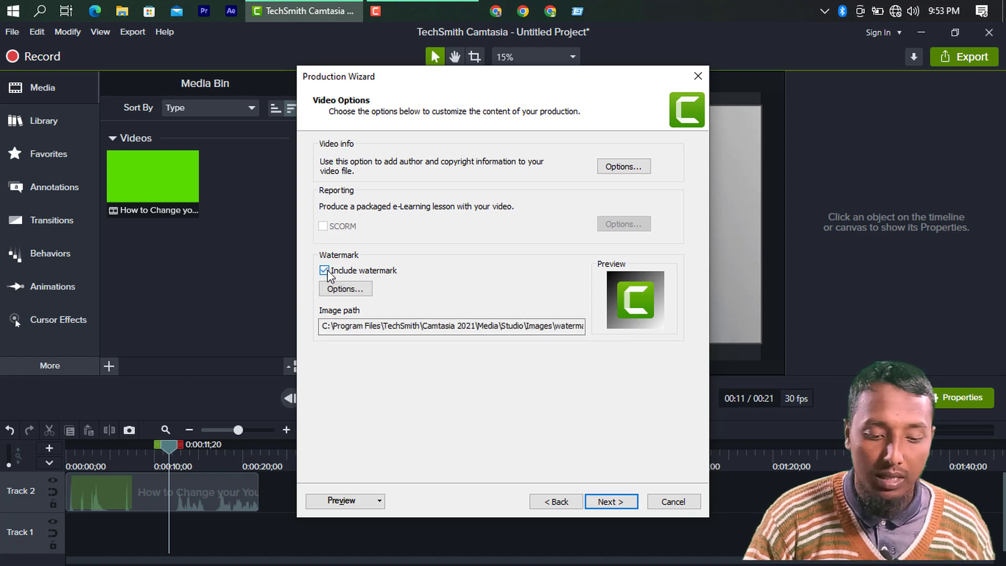
left_click(325, 271)
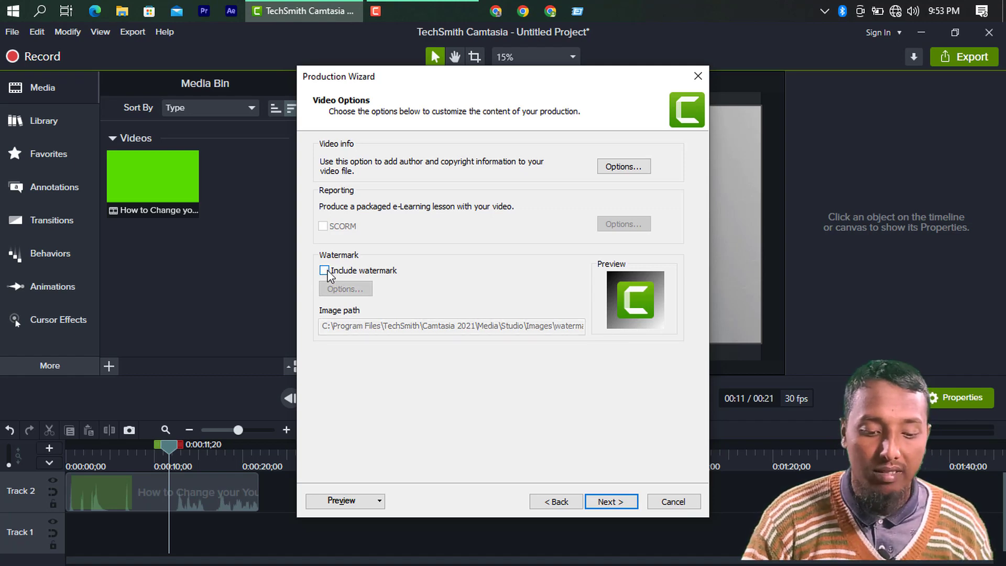
left_click(625, 504)
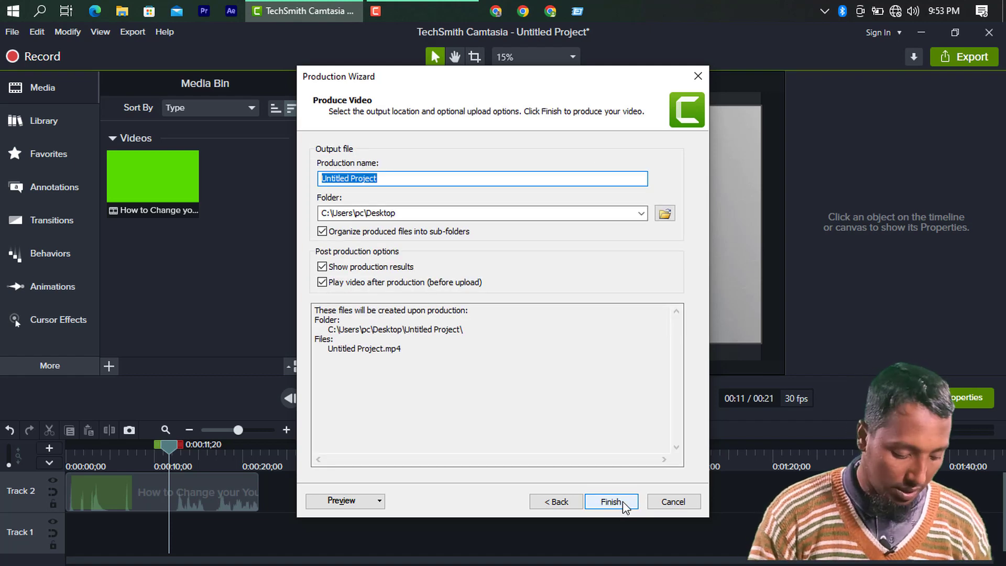
Name the production "4k video Render" in the output file settings.
left_click(399, 179)
left_click_drag(375, 178, 321, 178)
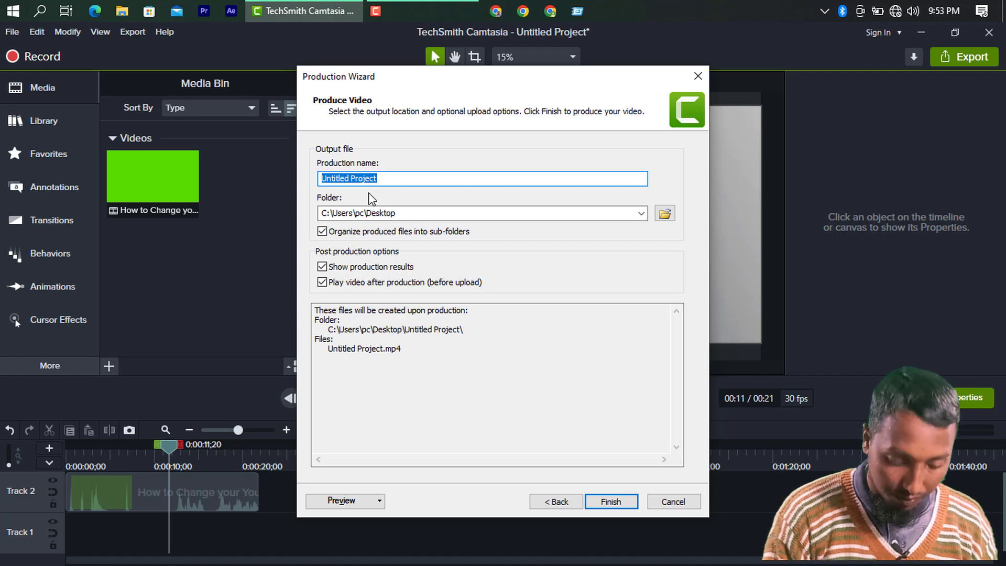
type("$h")
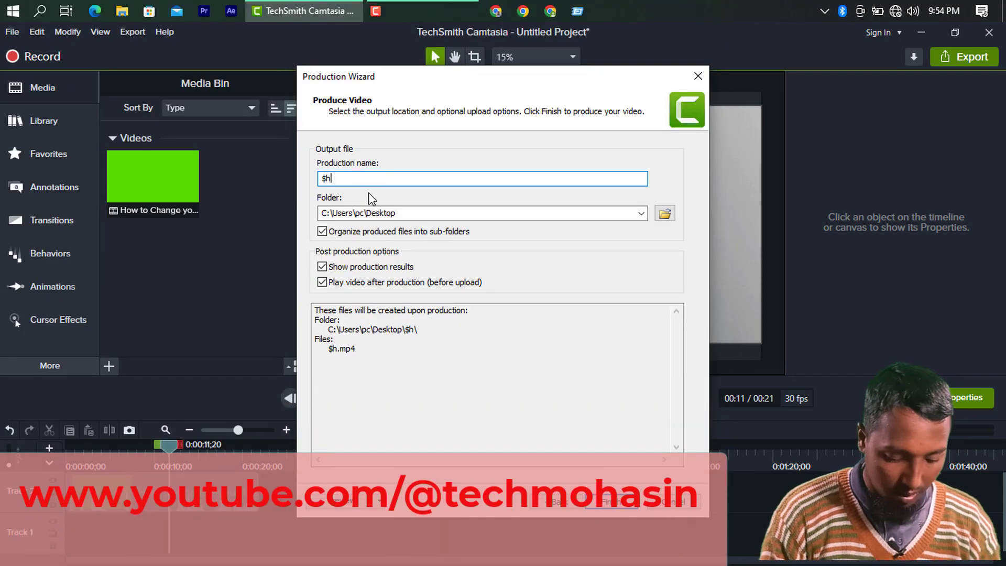
key("BackSpace")
key("BackSpace")
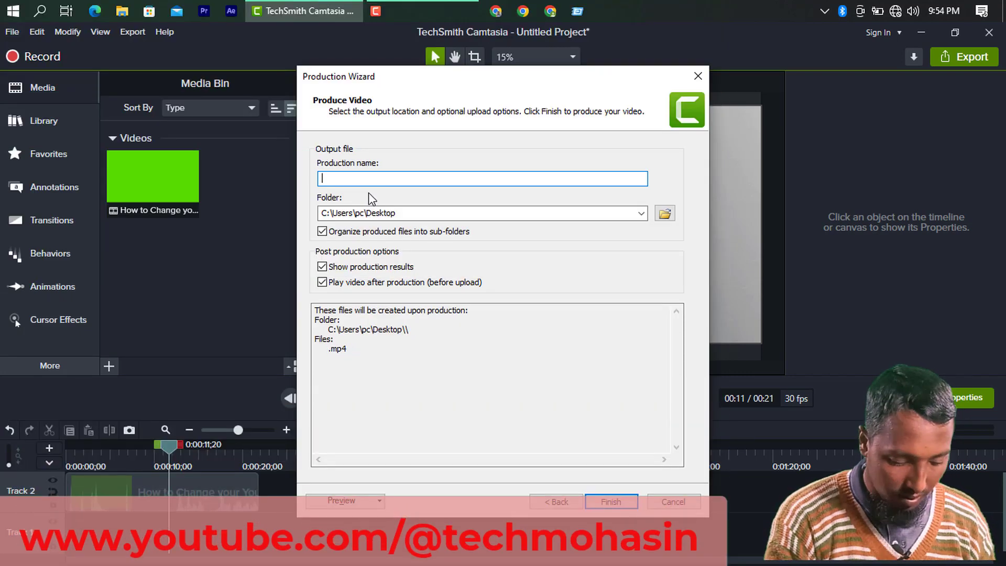
type("$")
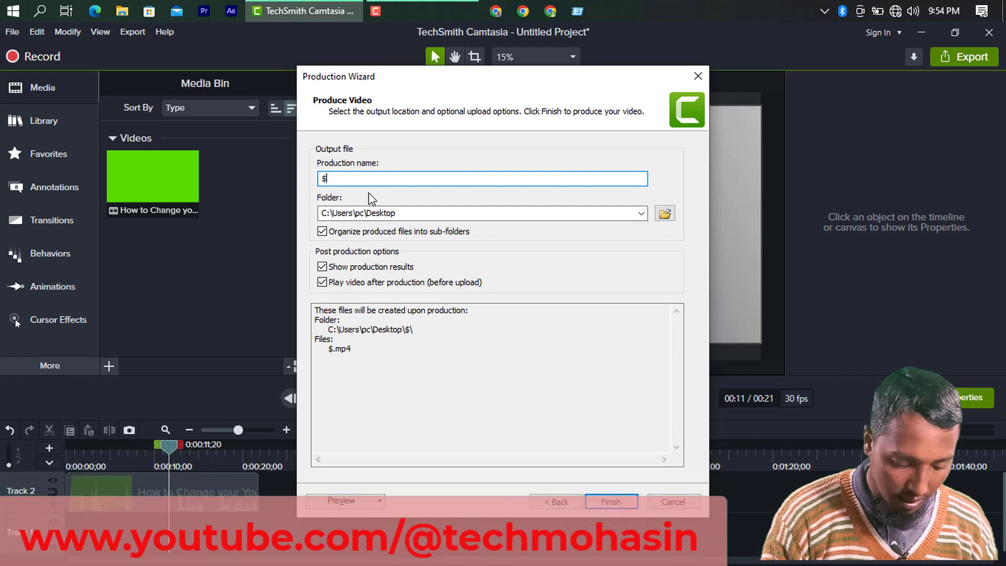
key("BackSpace")
type("4")
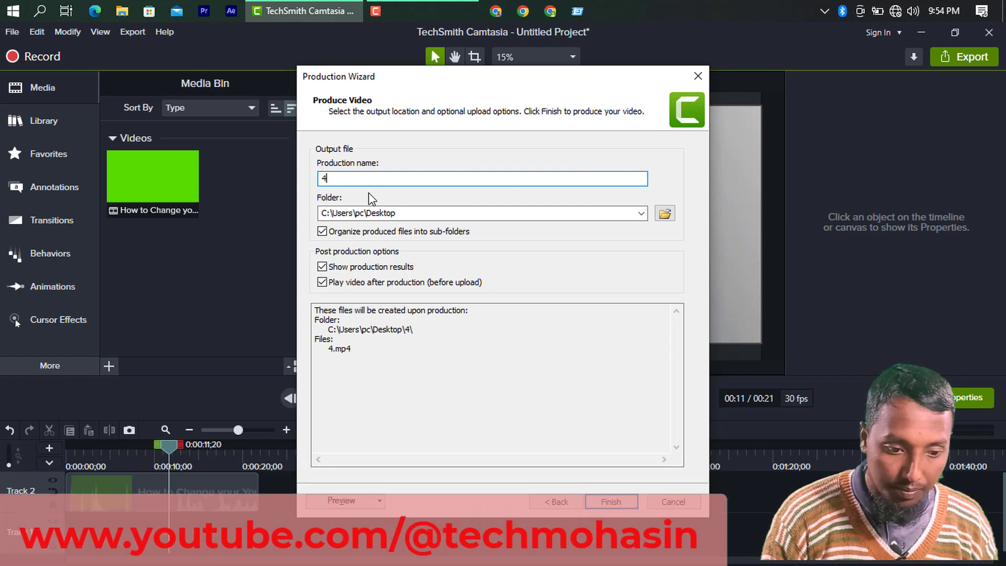
type("k v")
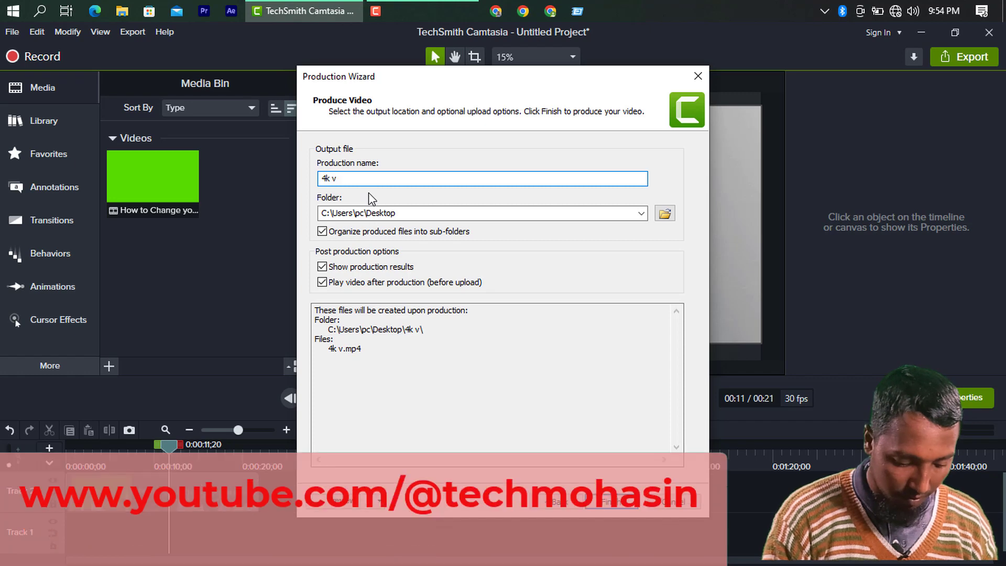
key("BackSpace")
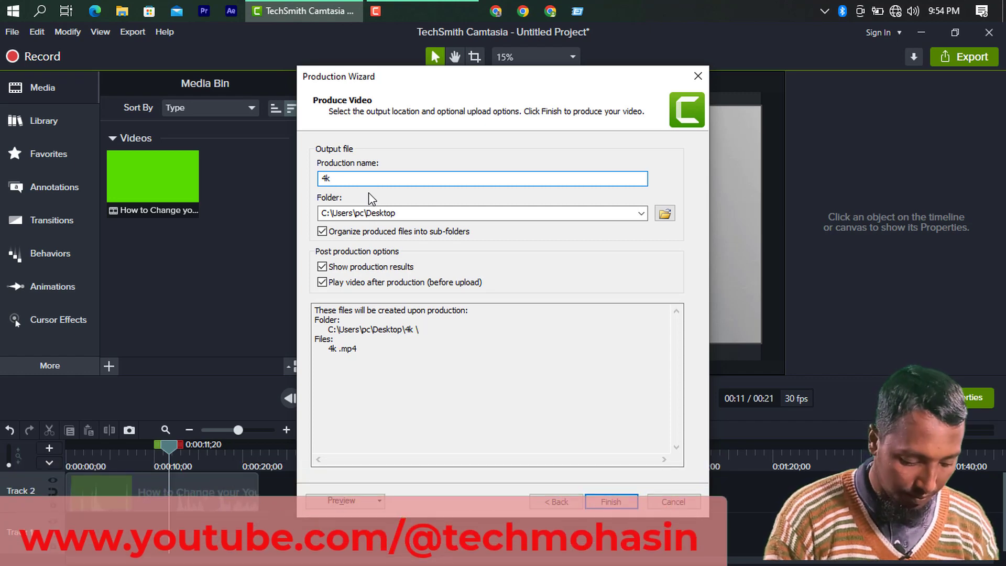
type("video")
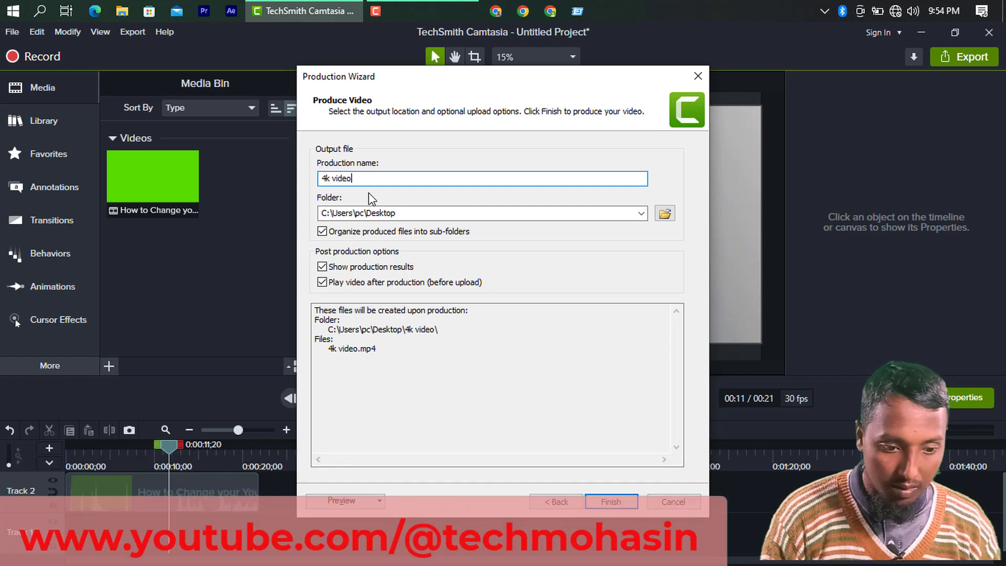
type(" Ren")
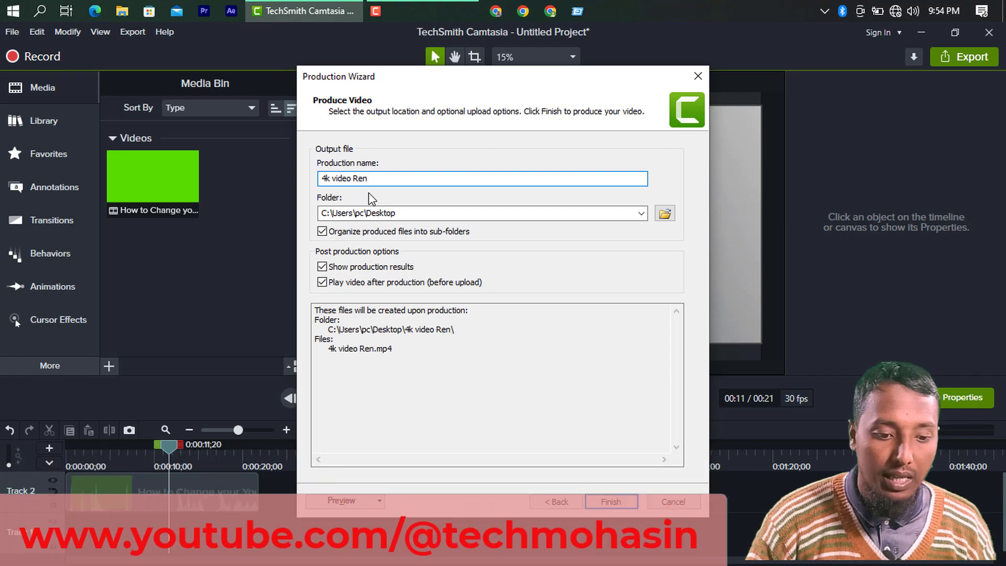
type("der")
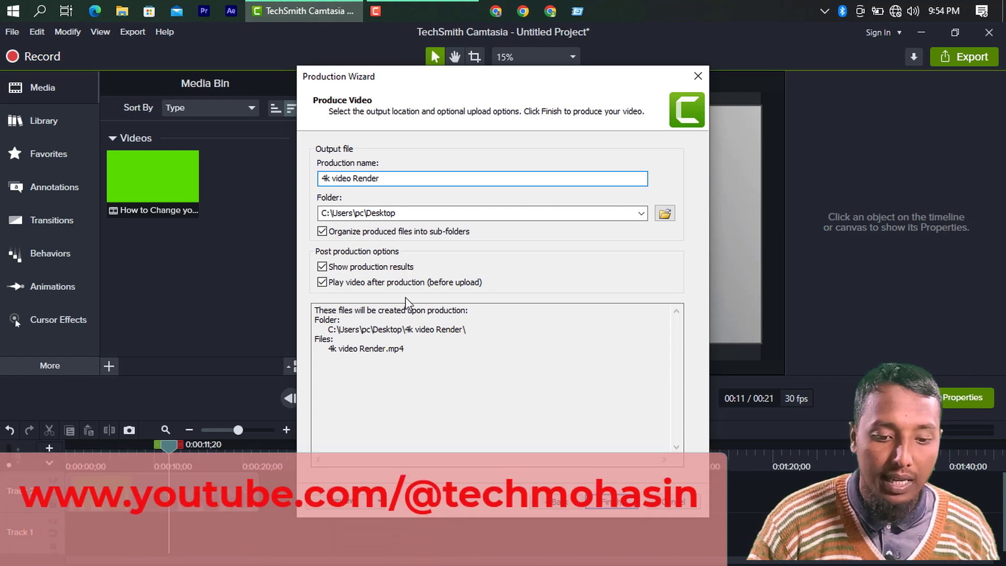
Browse the available save locations for the output file, keeping the Desktop folder.
left_click(364, 213)
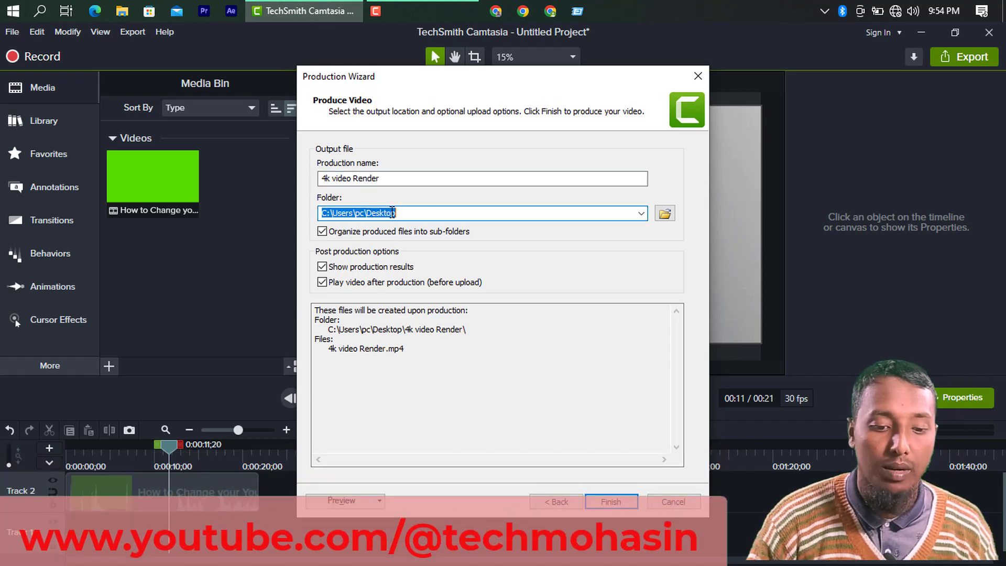
left_click(666, 213)
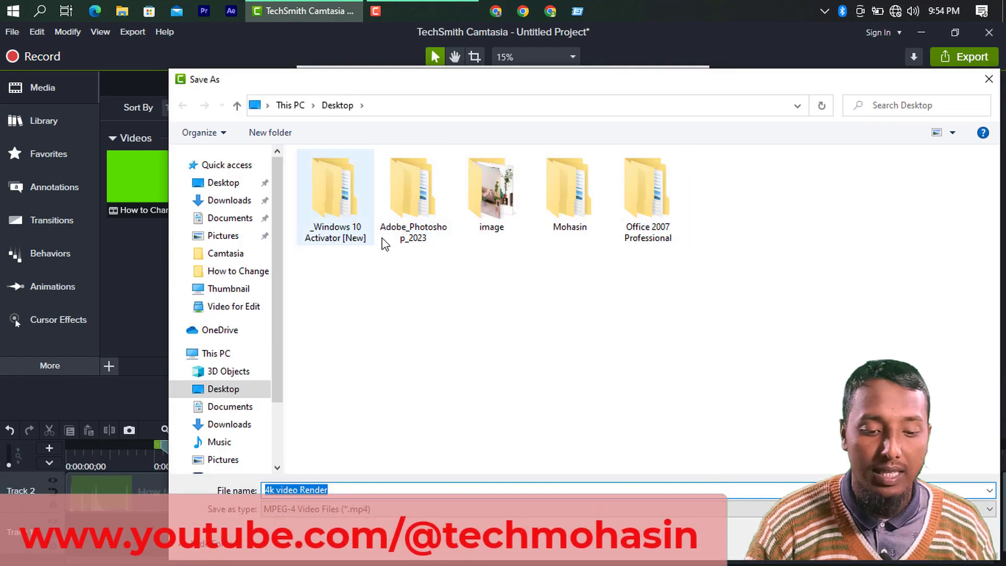
left_click(985, 80)
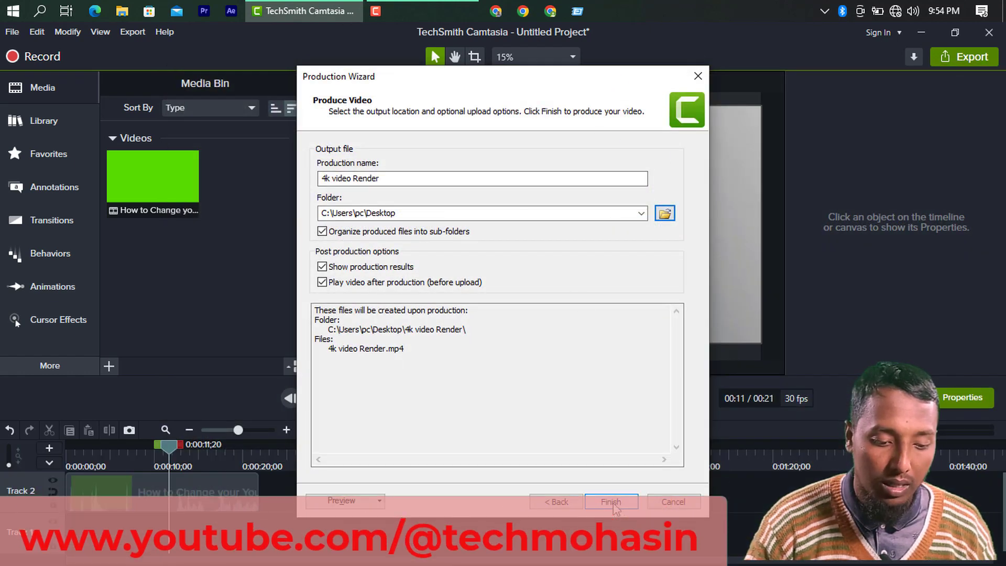
Start a preview render with the current production settings and cancel it.
left_click(380, 502)
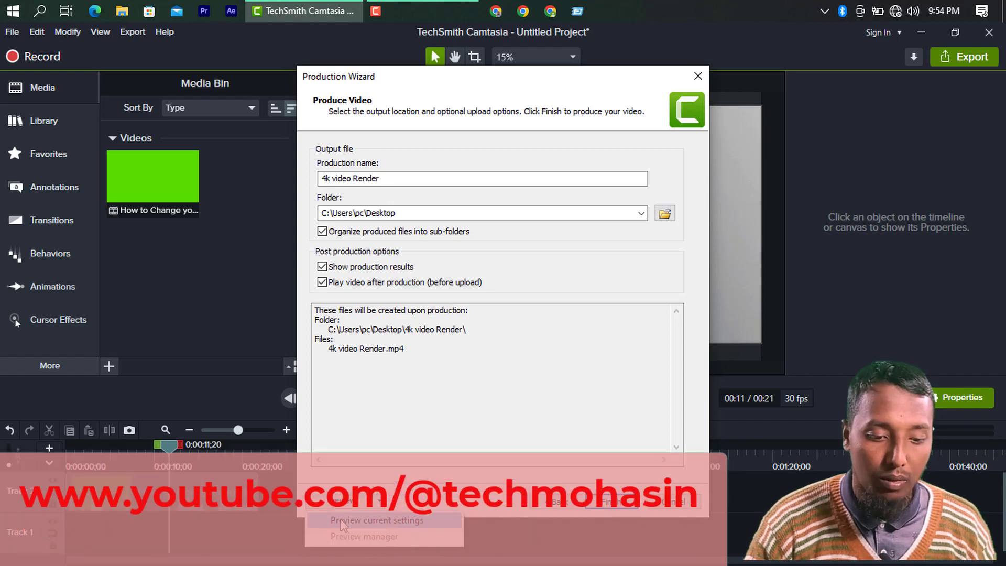
left_click(404, 523)
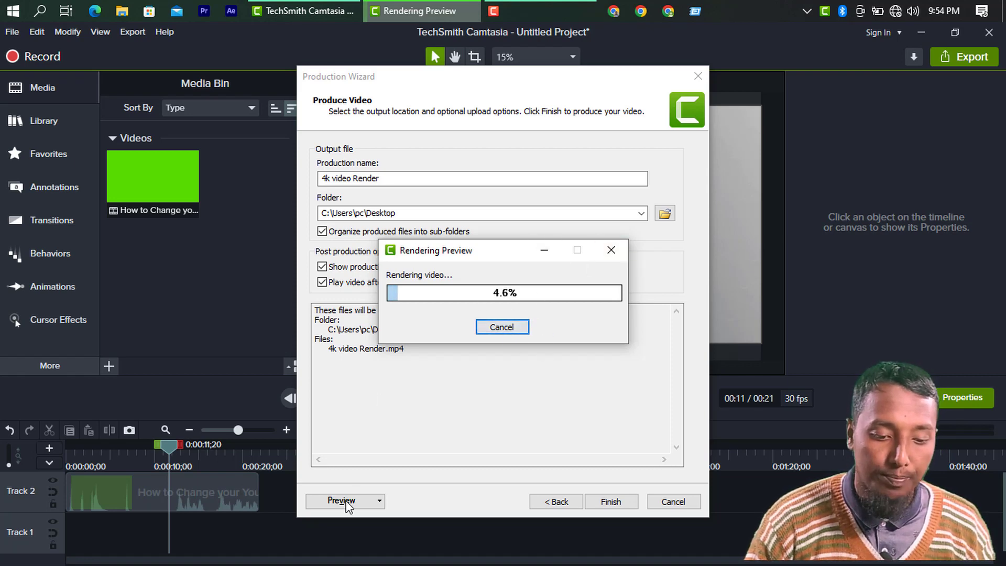
left_click(502, 327)
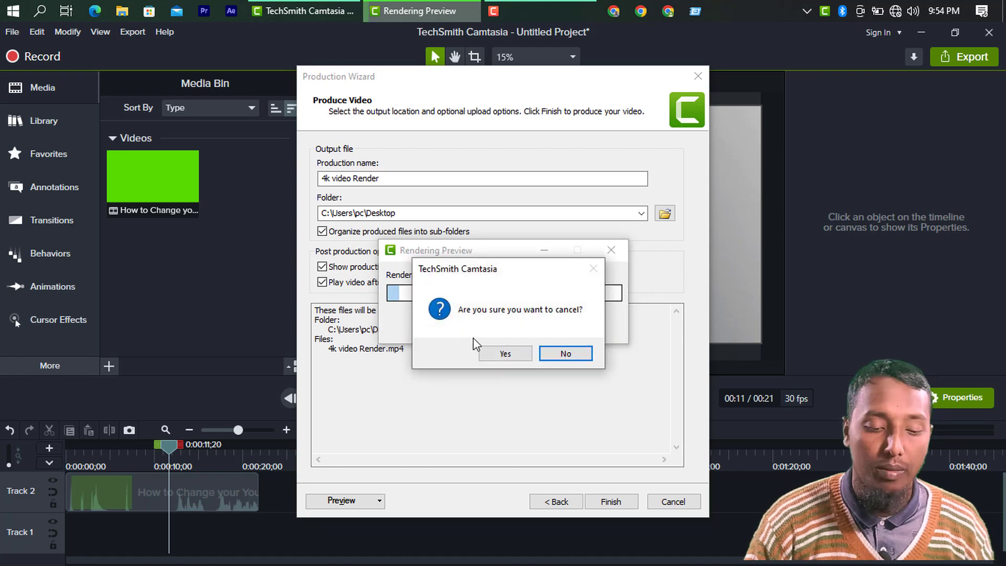
left_click(499, 357)
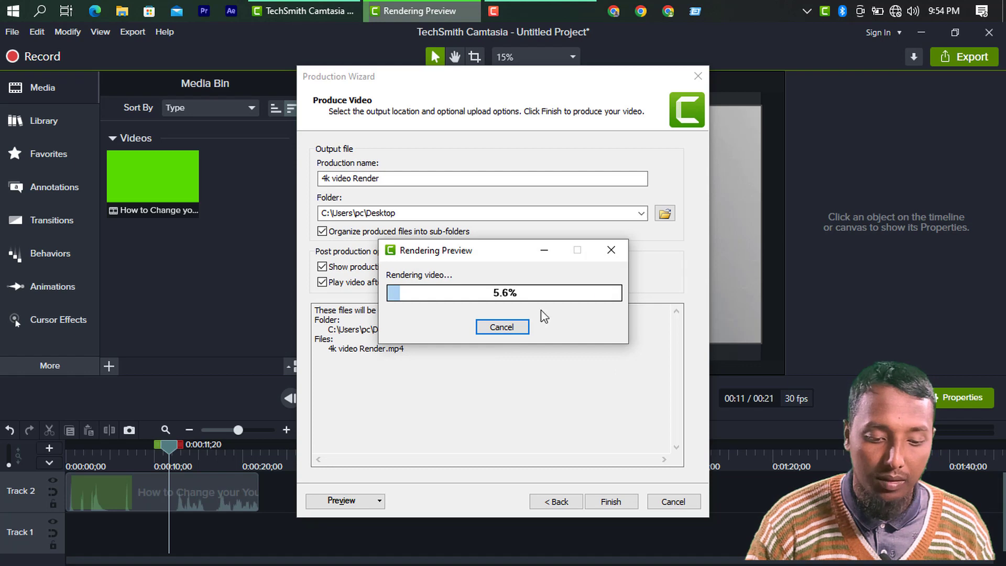
left_click(502, 327)
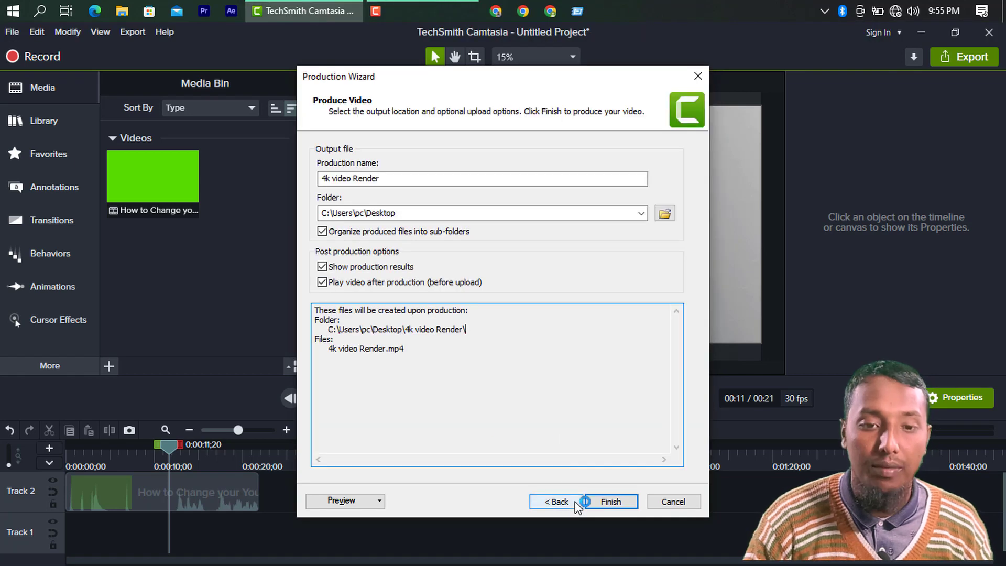
Finish the production setup to start rendering the video to the Desktop.
left_click(617, 501)
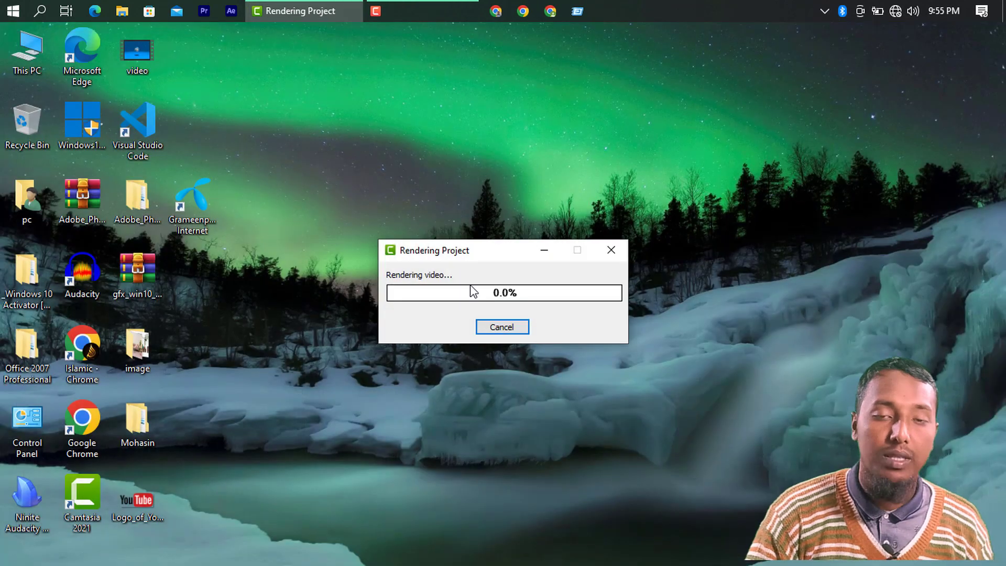
right_click(687, 98)
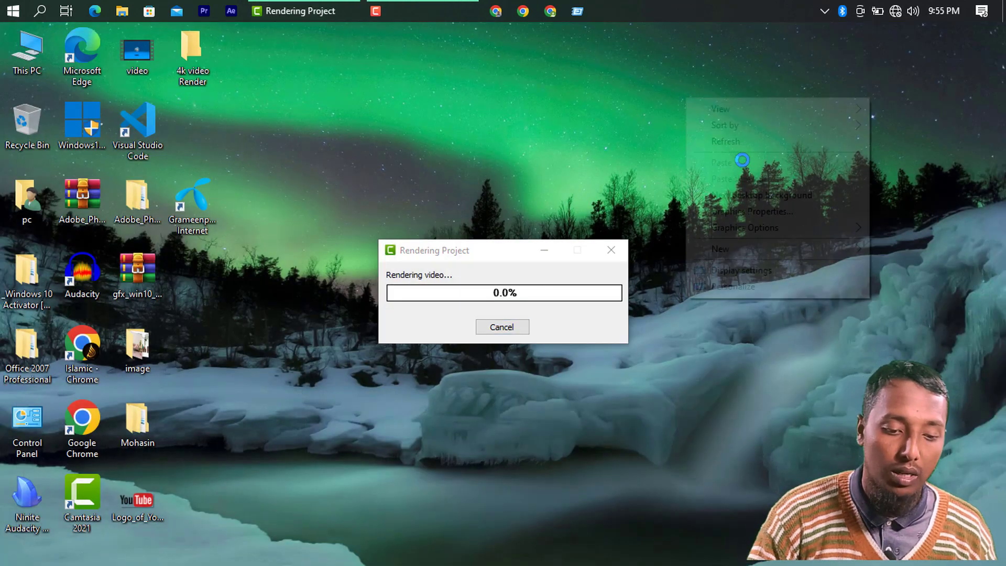
left_click(741, 143)
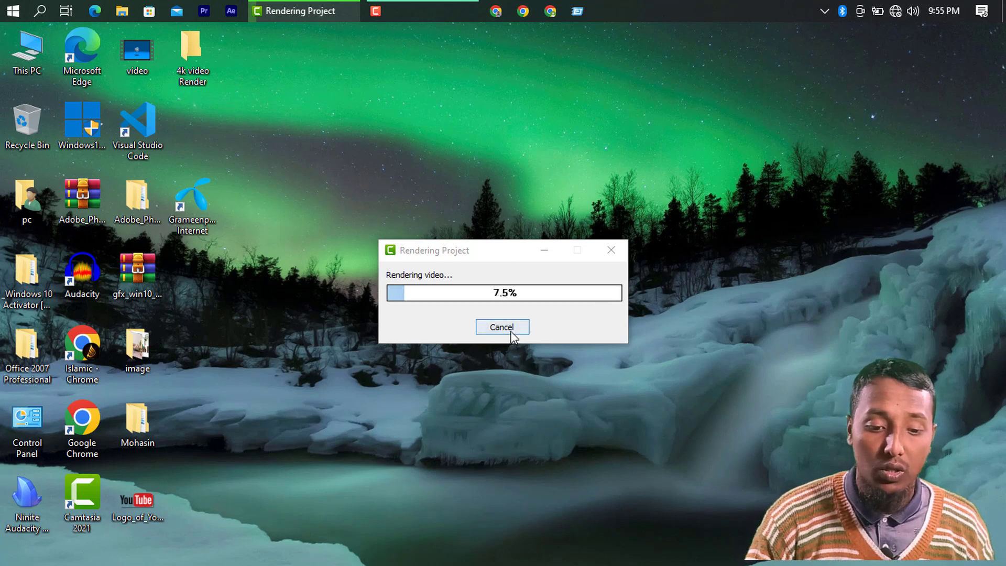
right_click(700, 124)
left_click(702, 125)
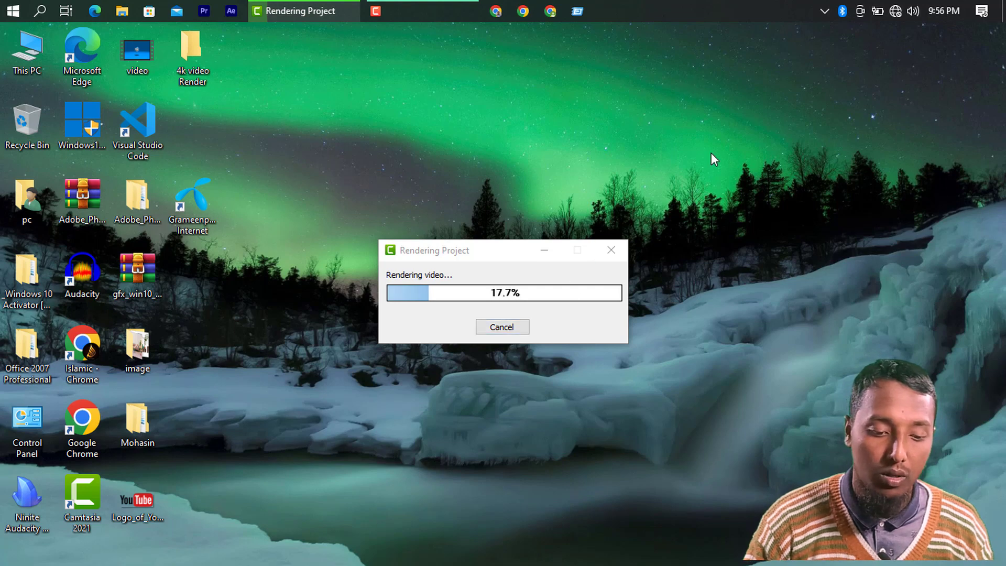
right_click(725, 135)
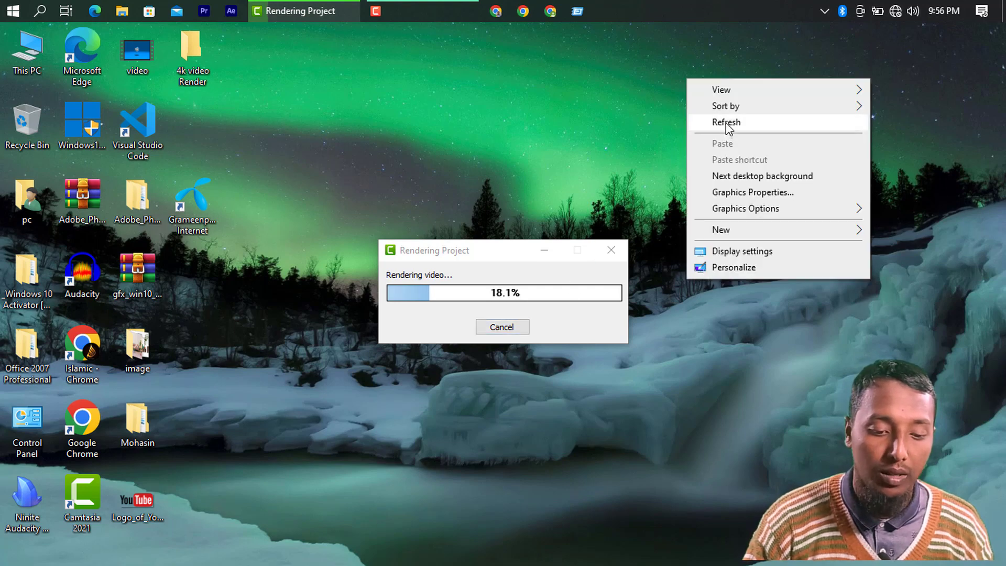
left_click(726, 124)
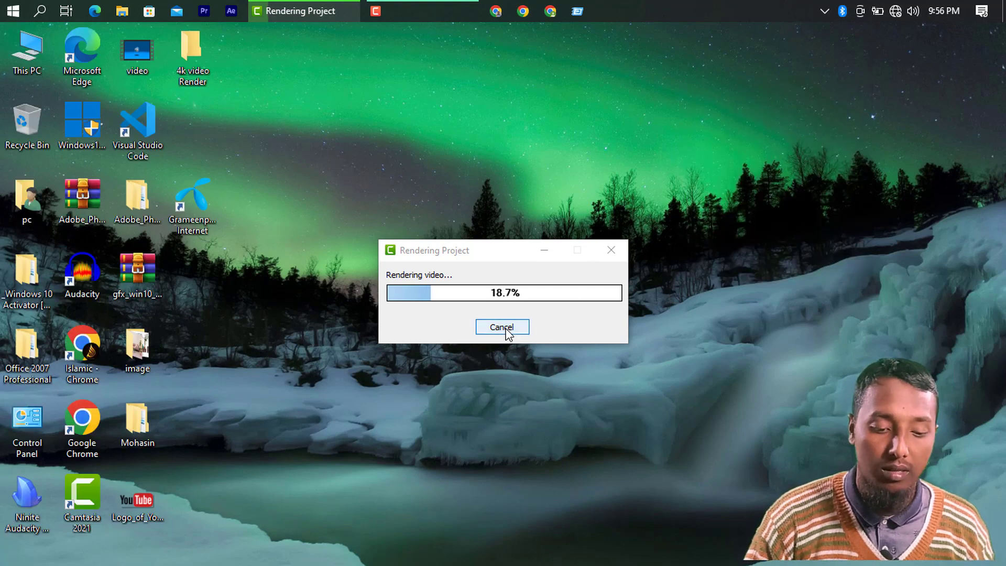